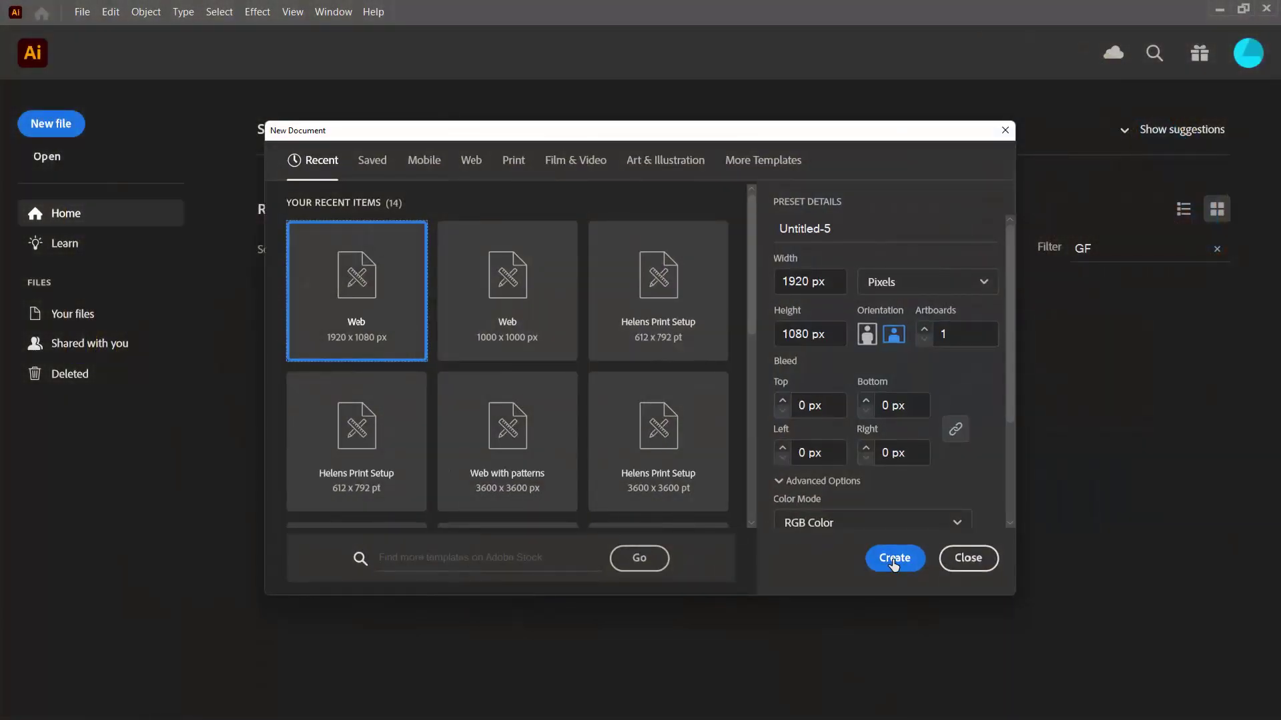
# Step: Create a blank Web 1920 × 1080 px document, Untitled-5
pyautogui.click(894, 559)
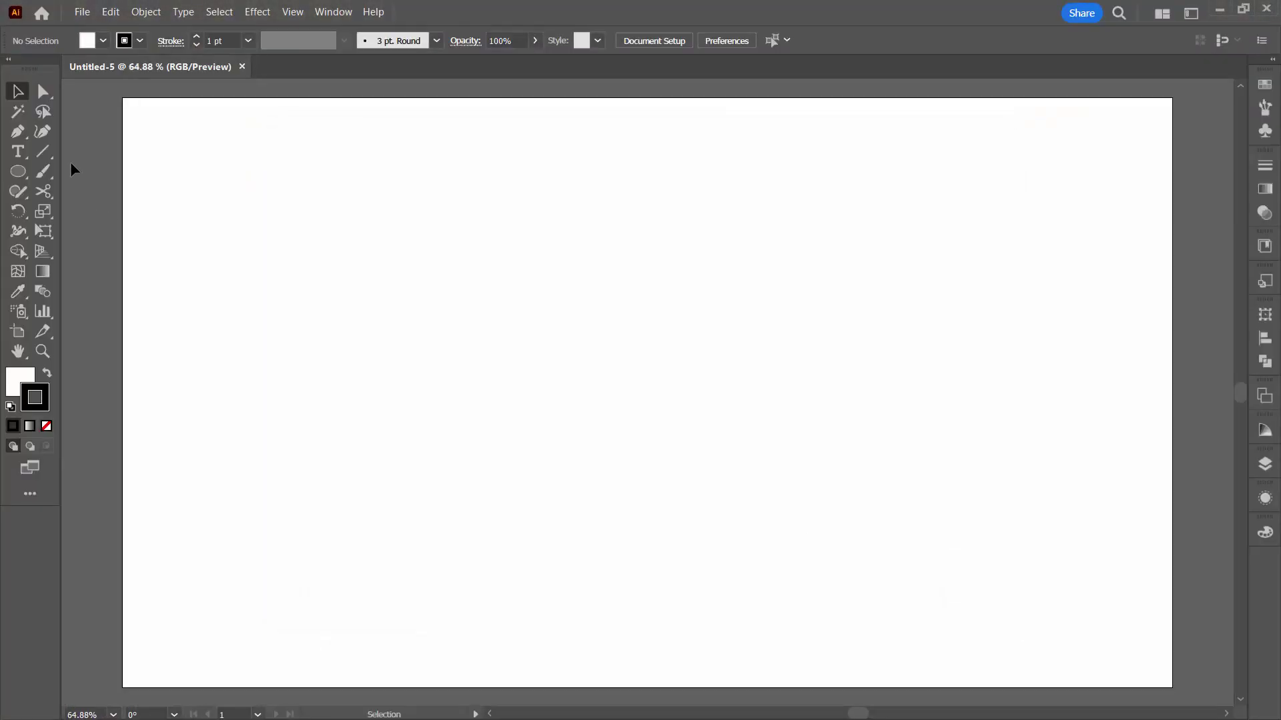
# Step: Place the camel photo Australia5.jpg in the middle of the artboard, then deselect it
pyautogui.click(80, 15)
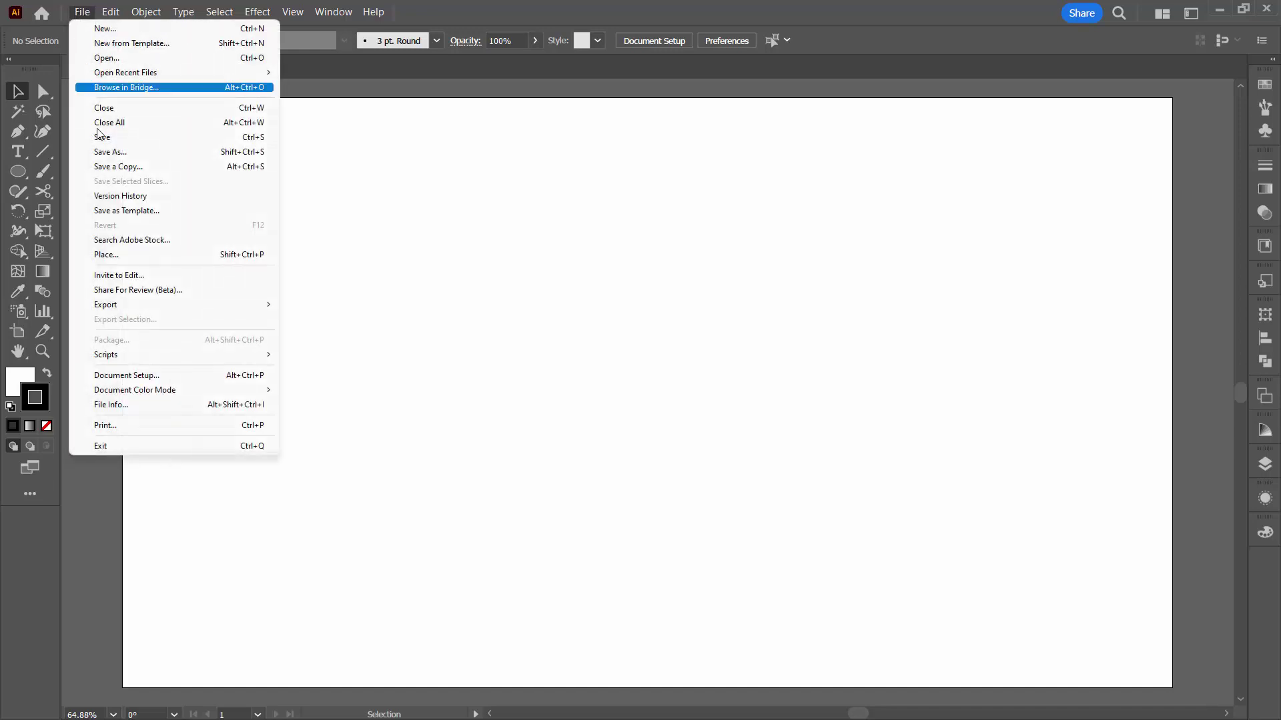
pyautogui.click(106, 255)
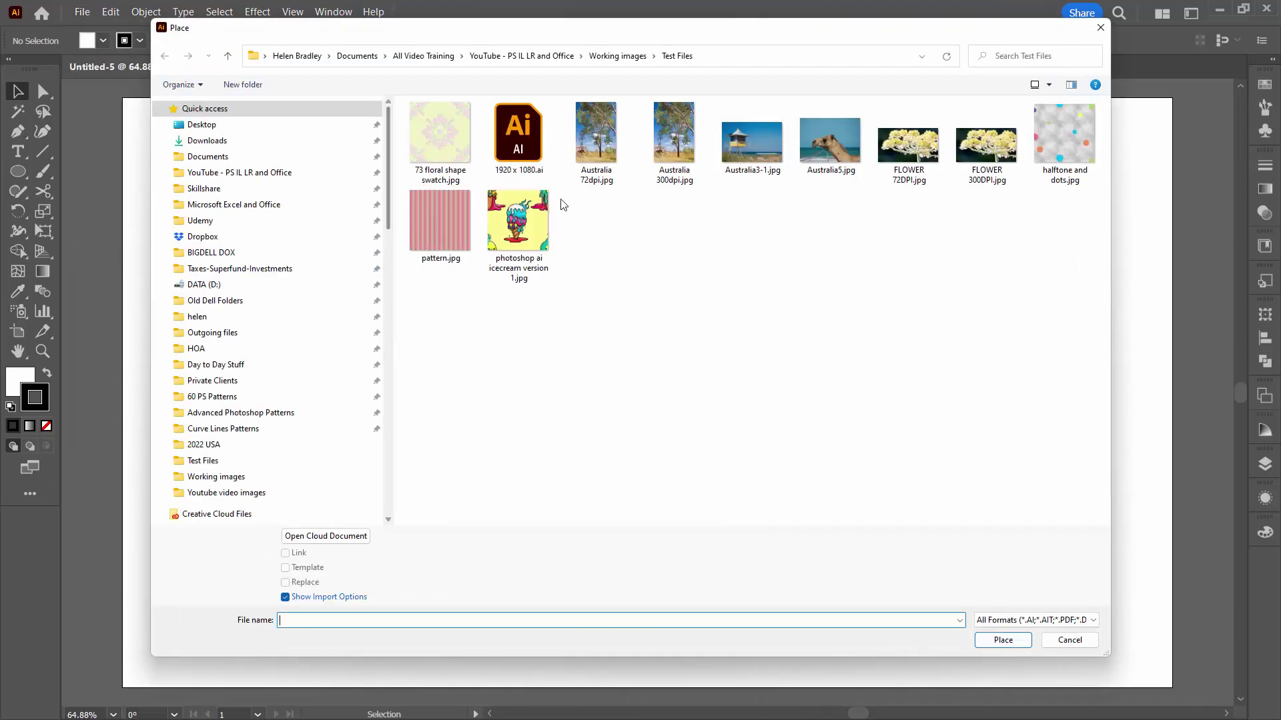
pyautogui.click(830, 143)
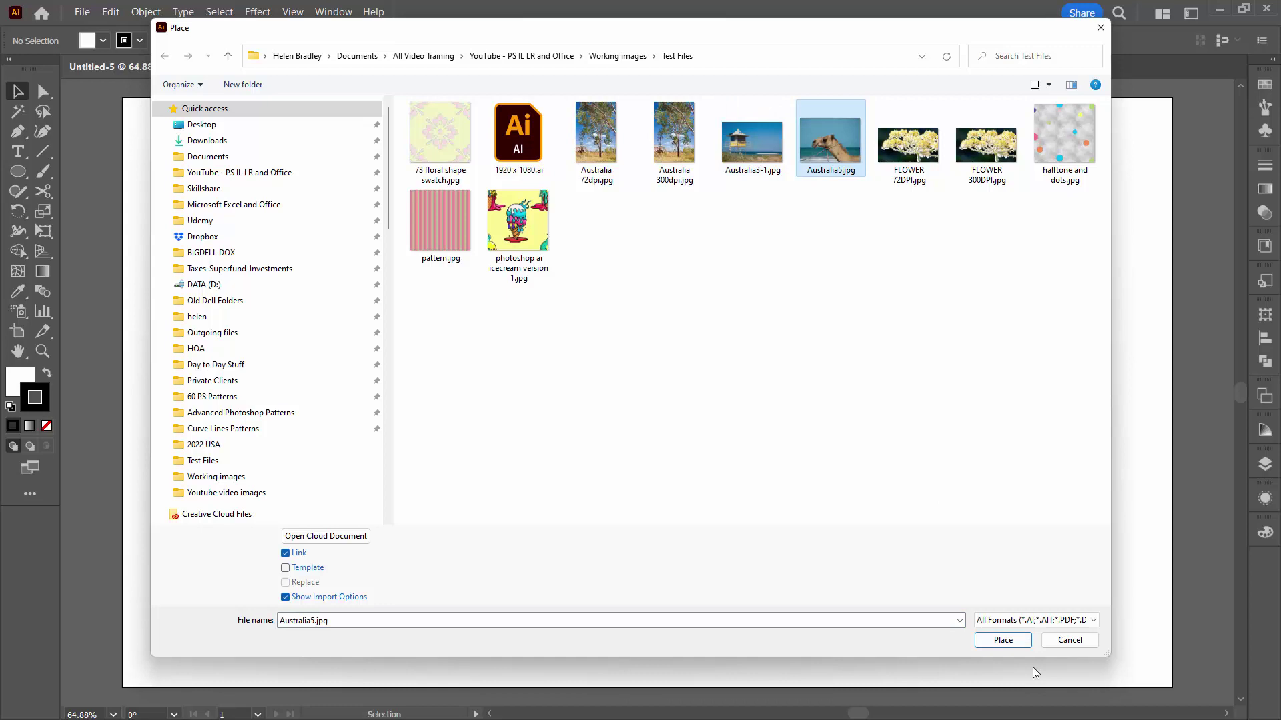
pyautogui.click(1003, 641)
pyautogui.moveTo(312, 203); pyautogui.dragTo(909, 594)
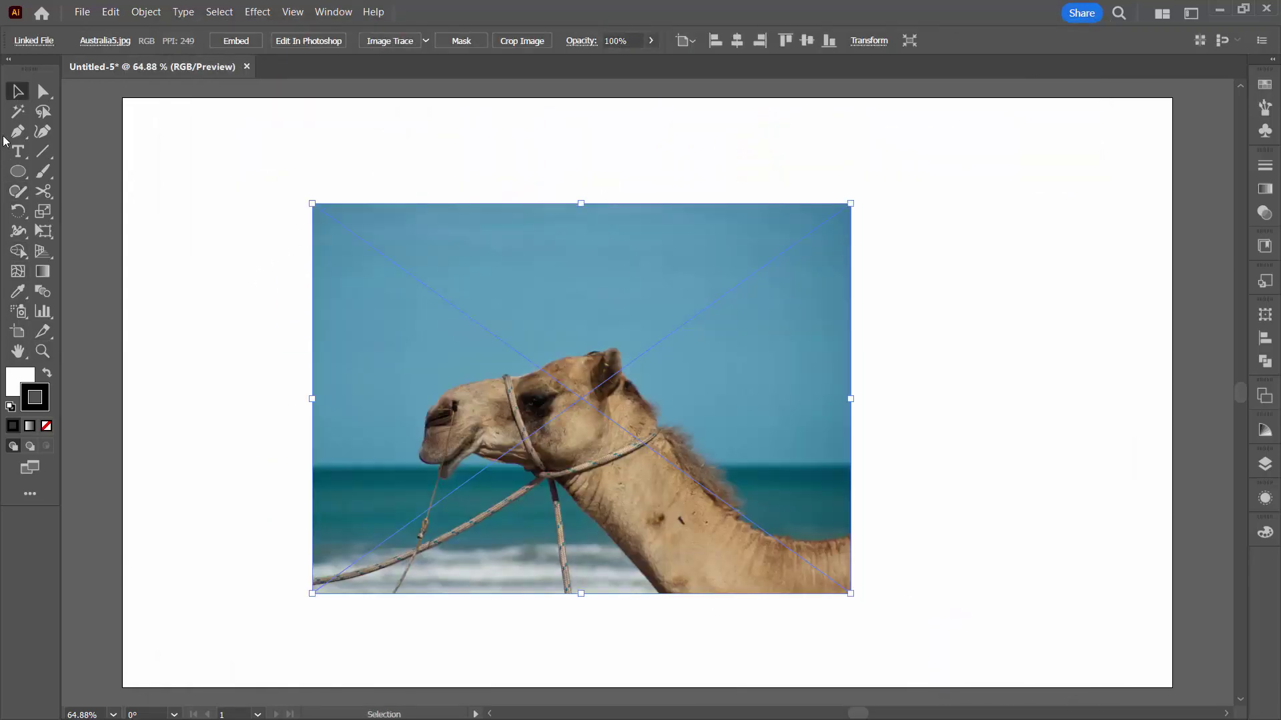
pyautogui.click(142, 246)
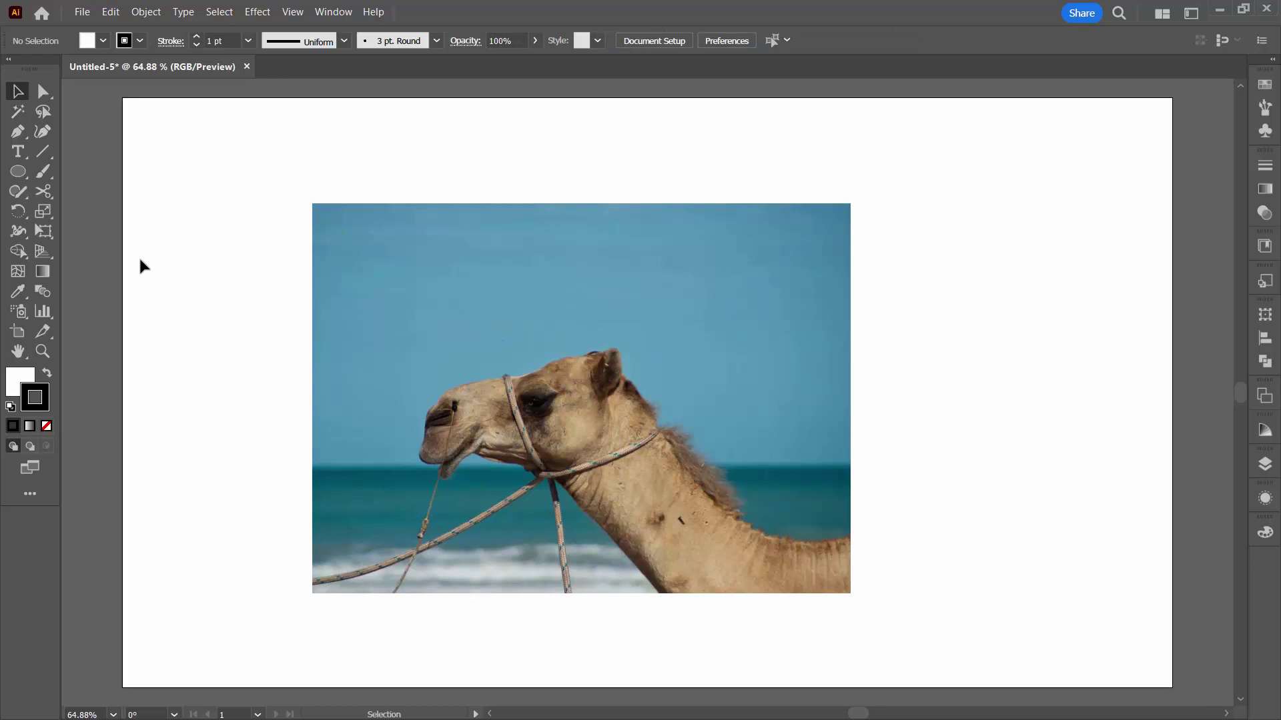
# Step: Draw a circle with the Ellipse tool, then shrink and move it over the camel's head
pyautogui.click(16, 173)
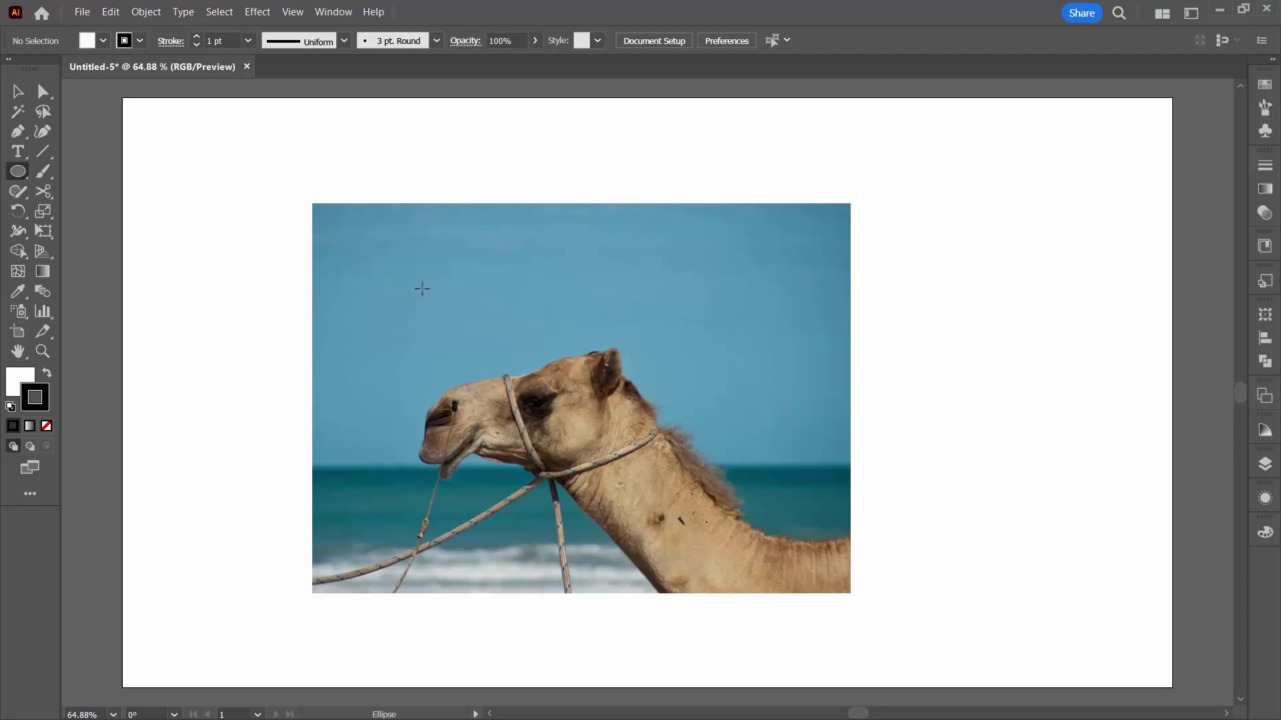
pyautogui.moveTo(422, 289); pyautogui.dragTo(802, 543)
pyautogui.press('v')
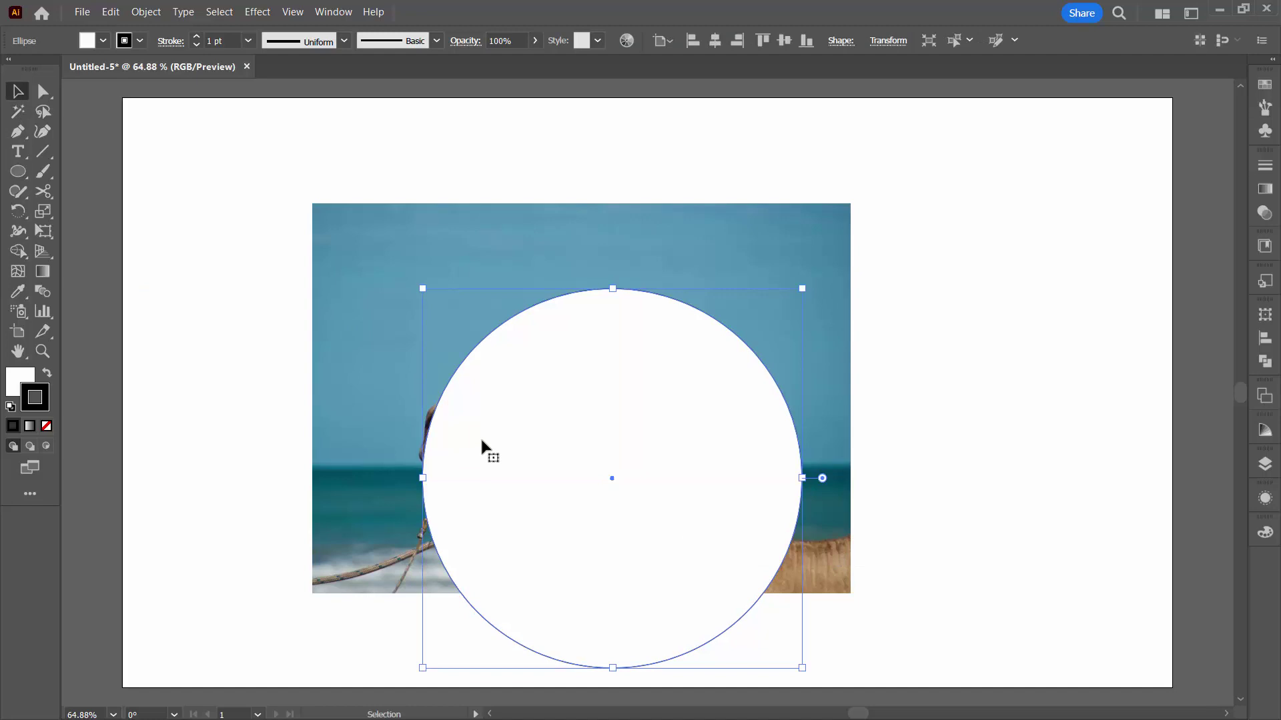
pyautogui.moveTo(482, 441); pyautogui.dragTo(429, 366)
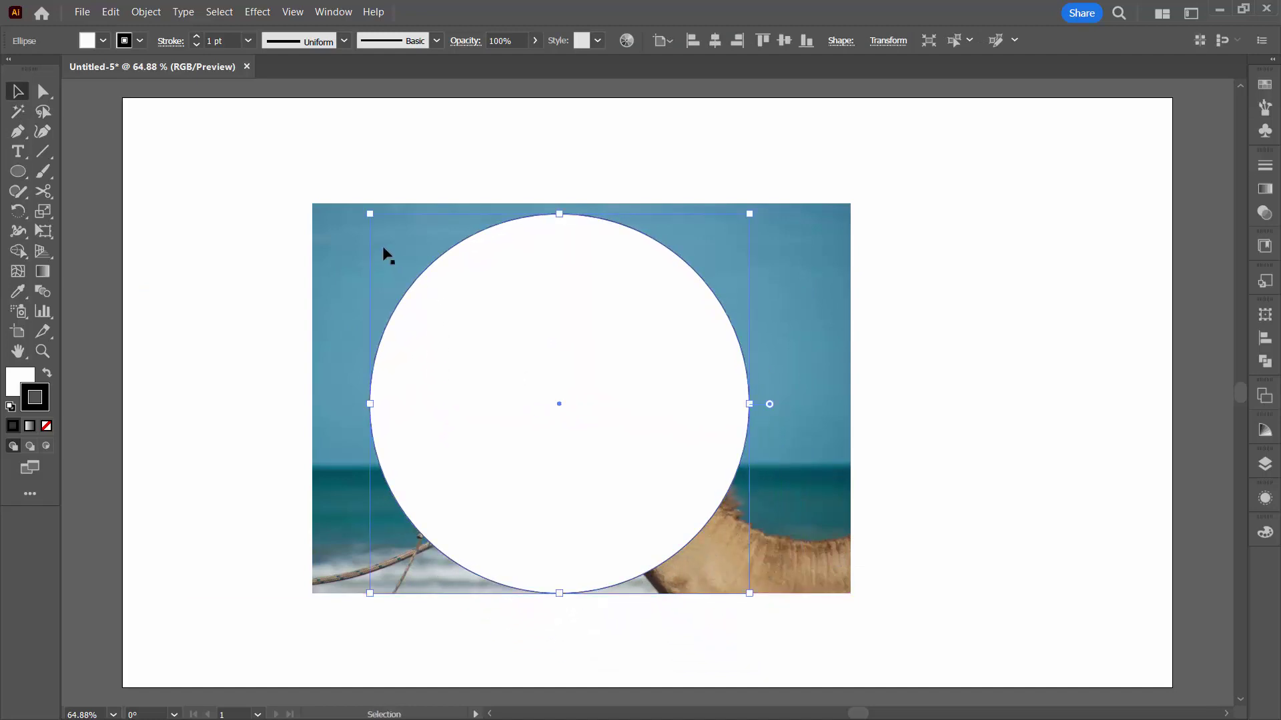
pyautogui.moveTo(369, 214); pyautogui.dragTo(435, 279)
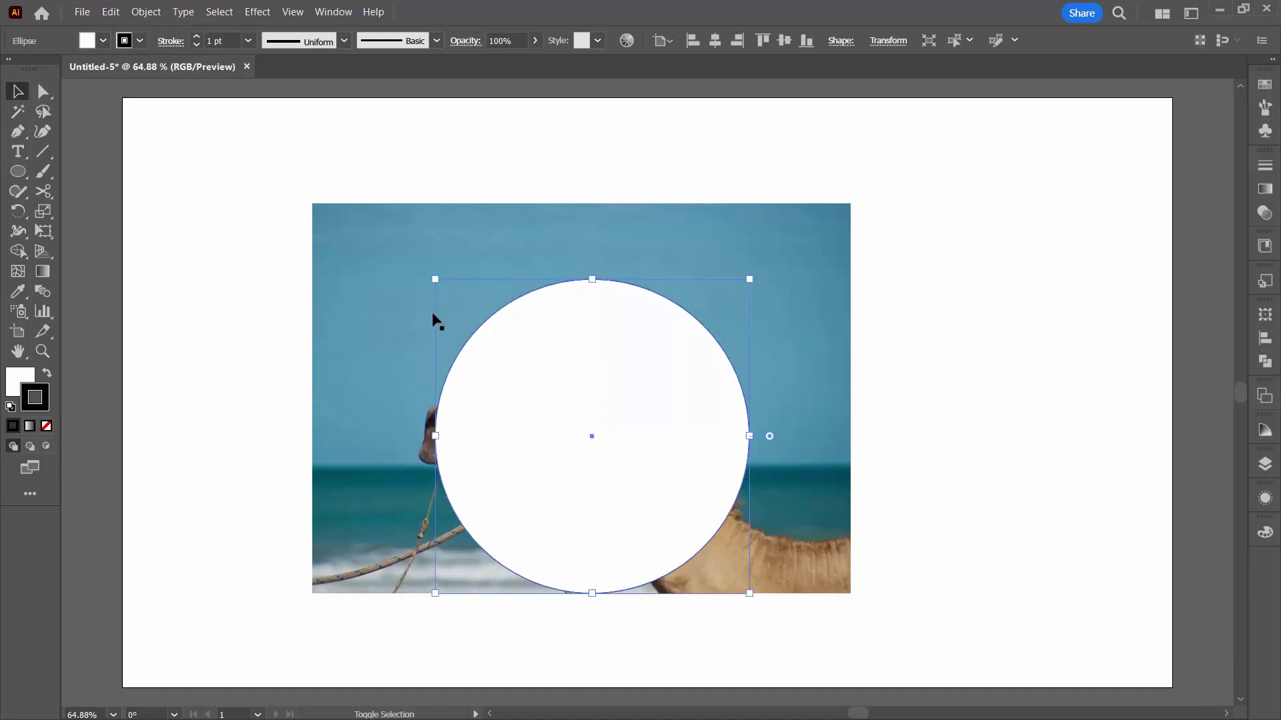
pyautogui.moveTo(490, 437)
pyautogui.mouseDown()
pyautogui.moveTo(426, 433)
pyautogui.moveTo(599, 422)
pyautogui.moveTo(487, 418)
pyautogui.mouseUp()
# Step: Set the circle's fill to None so the camel shows through
pyautogui.click(214, 427)
pyautogui.click(489, 435)
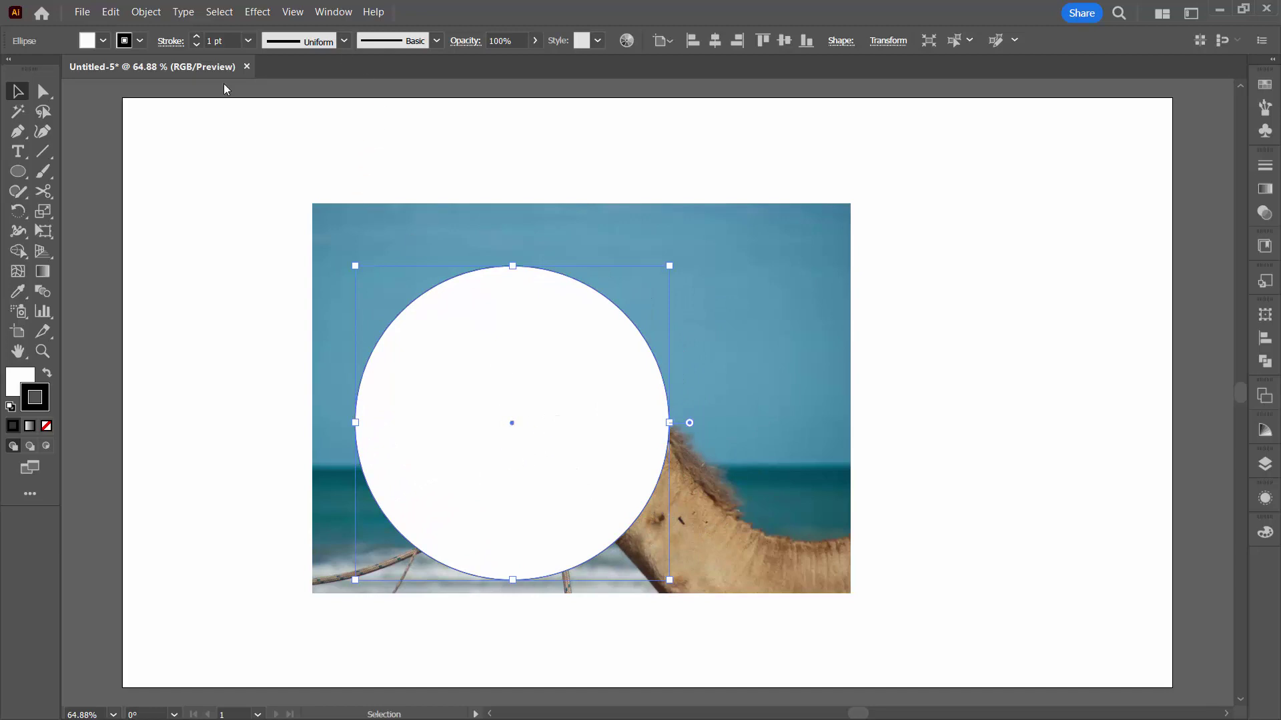
pyautogui.click(13, 378)
pyautogui.click(48, 426)
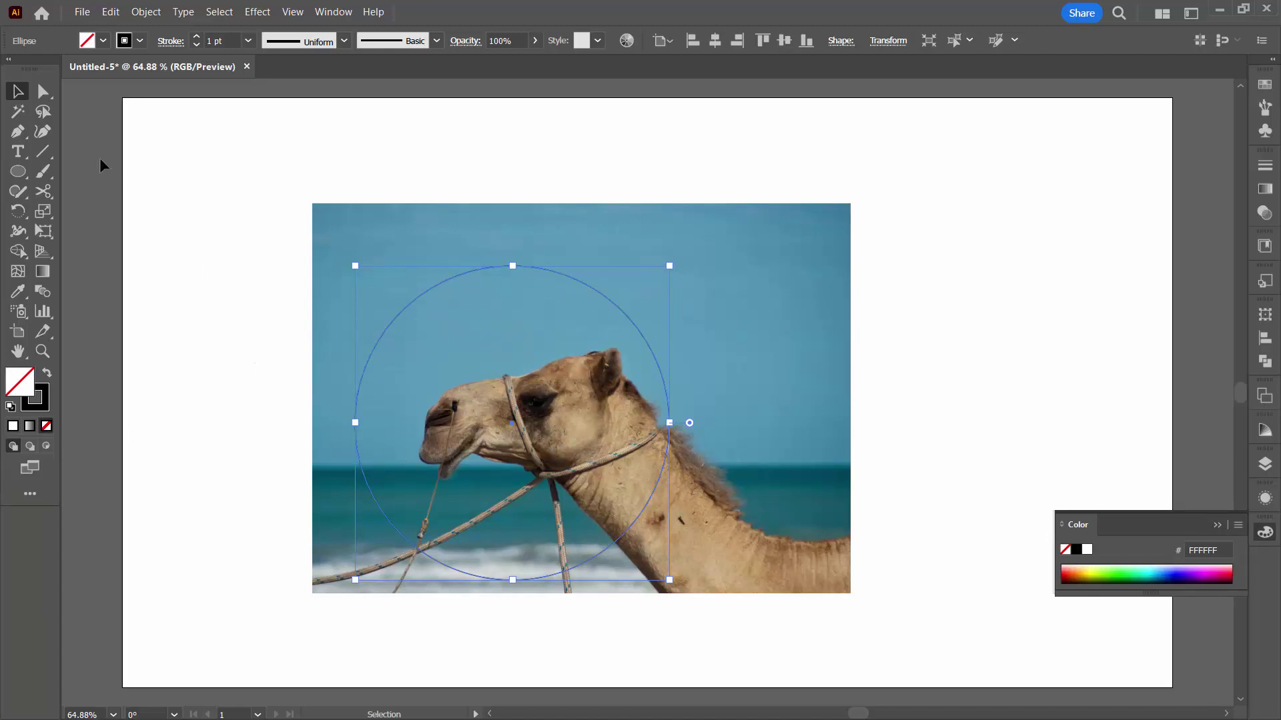
# Step: Make a clipping mask from the photo and circle, then close the Color panel
pyautogui.moveTo(191, 140); pyautogui.dragTo(783, 584)
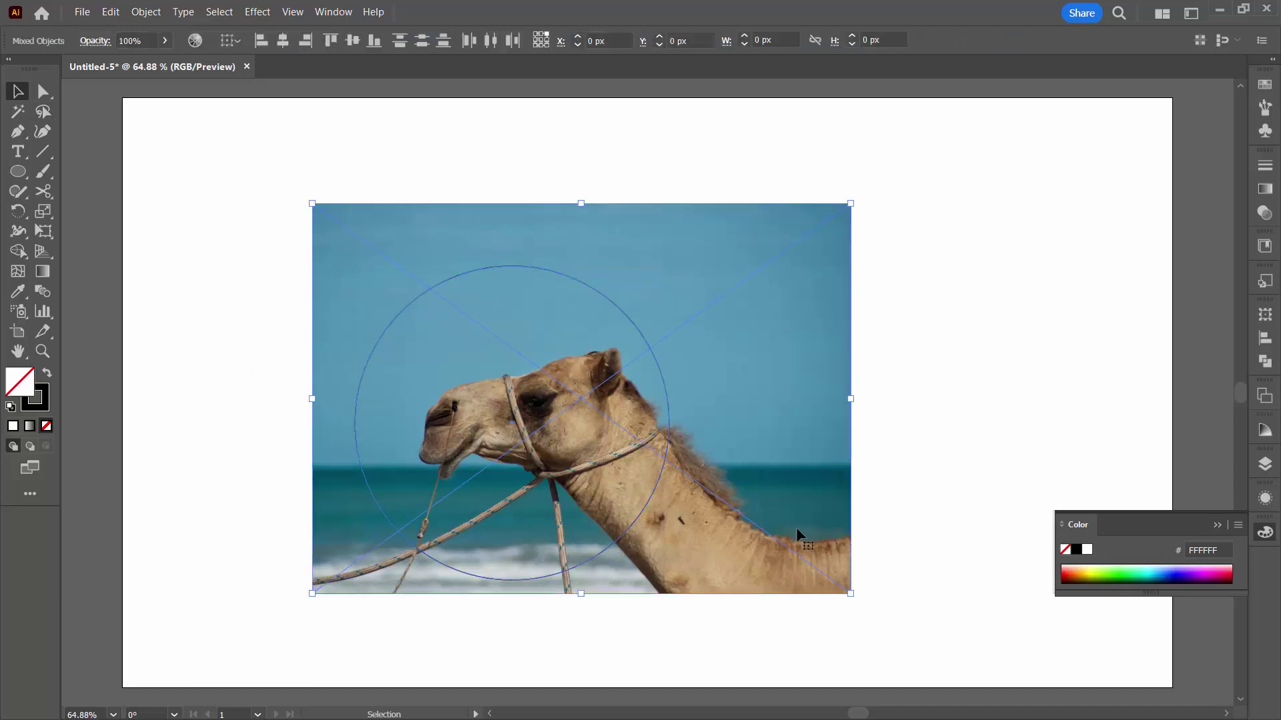
pyautogui.rightClick(514, 385)
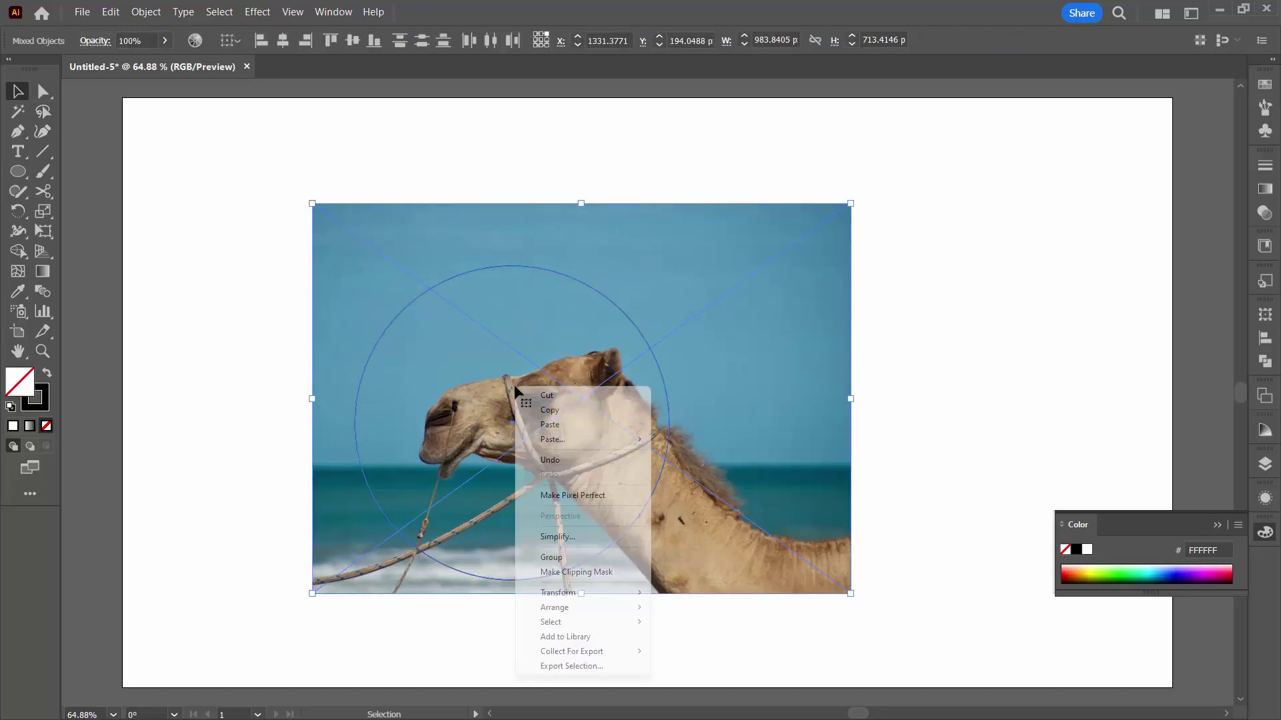
pyautogui.click(589, 574)
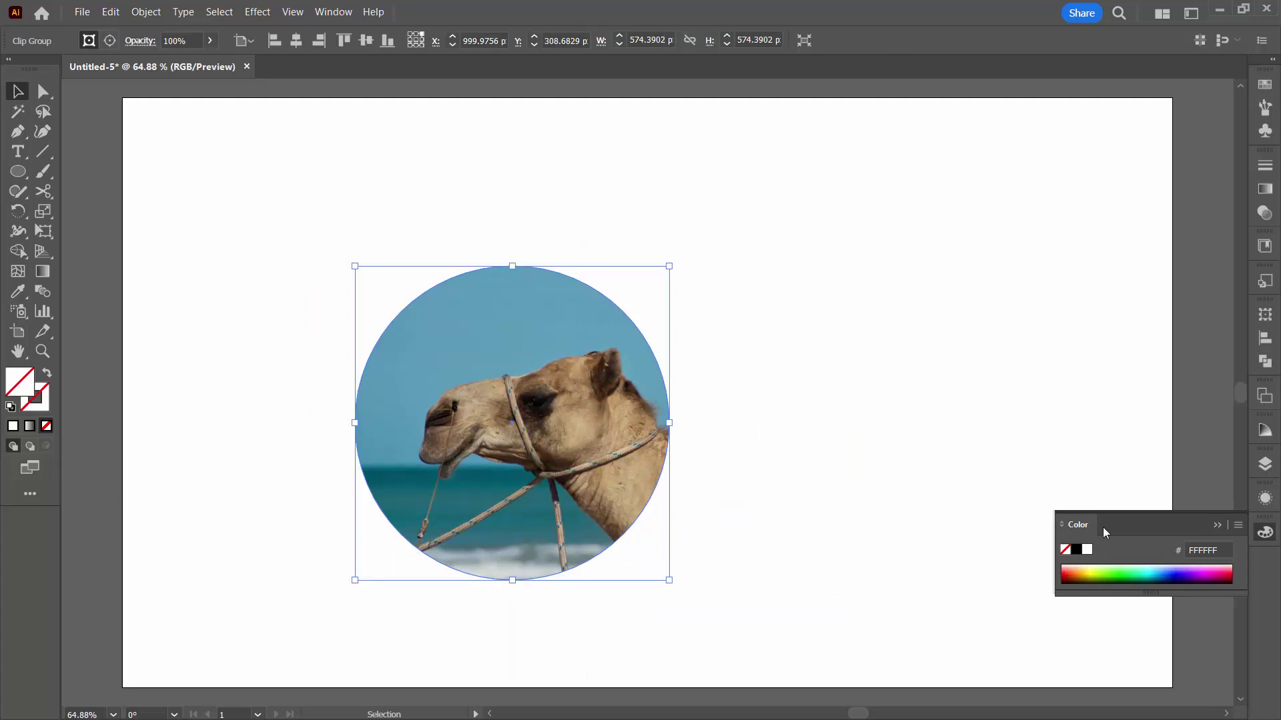
pyautogui.click(1217, 527)
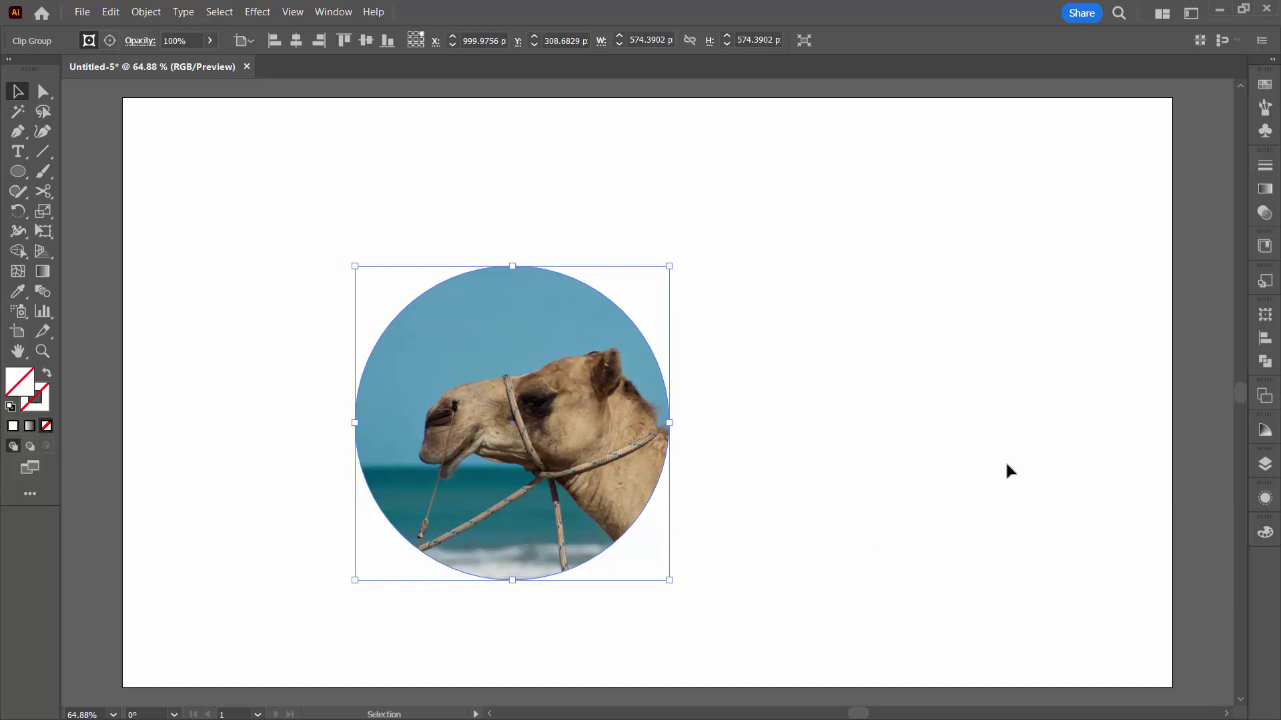
# Step: Float and enlarge the Layers panel, expanding Layer 1 and the Clip Group
pyautogui.press('F7')
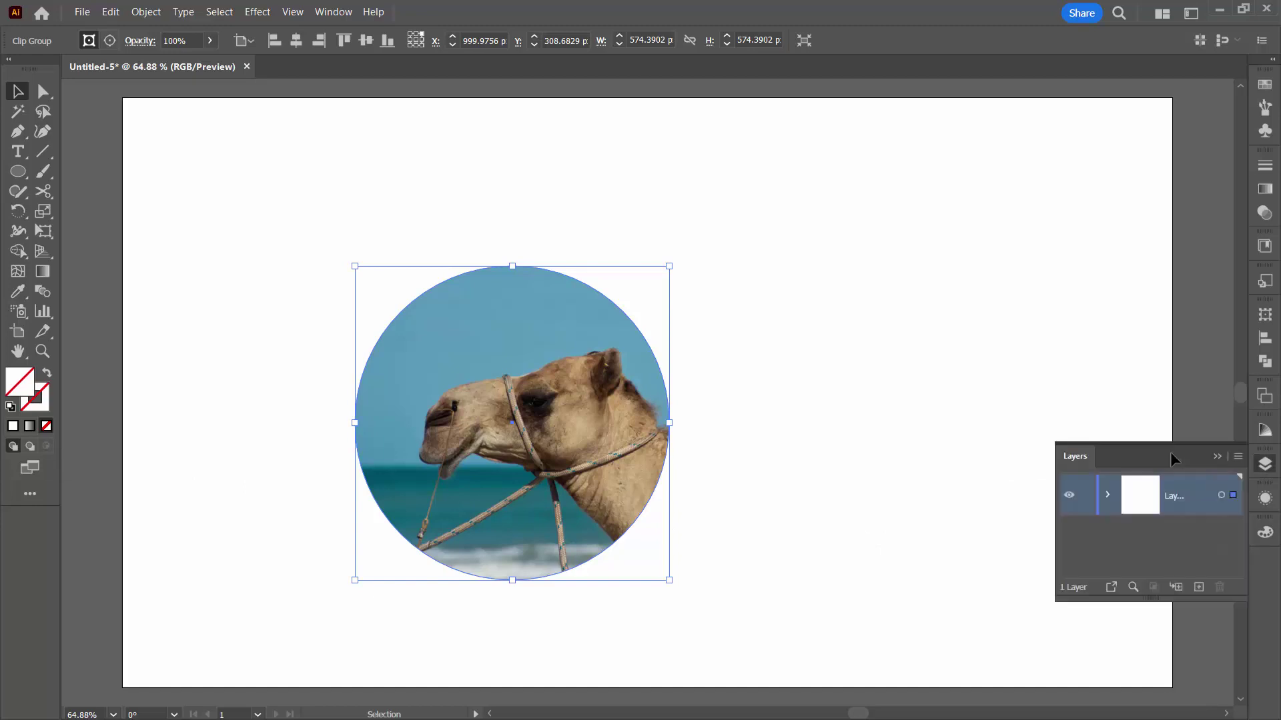
pyautogui.moveTo(1087, 458); pyautogui.dragTo(880, 295)
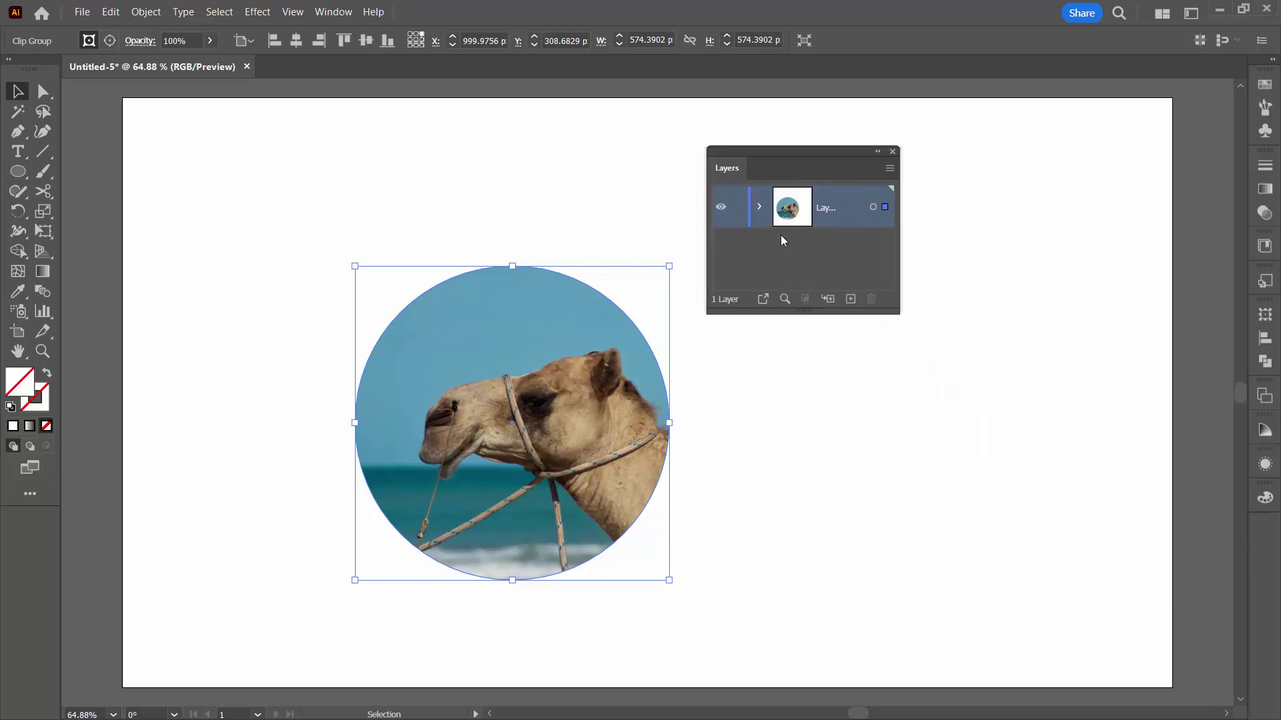
pyautogui.click(761, 207)
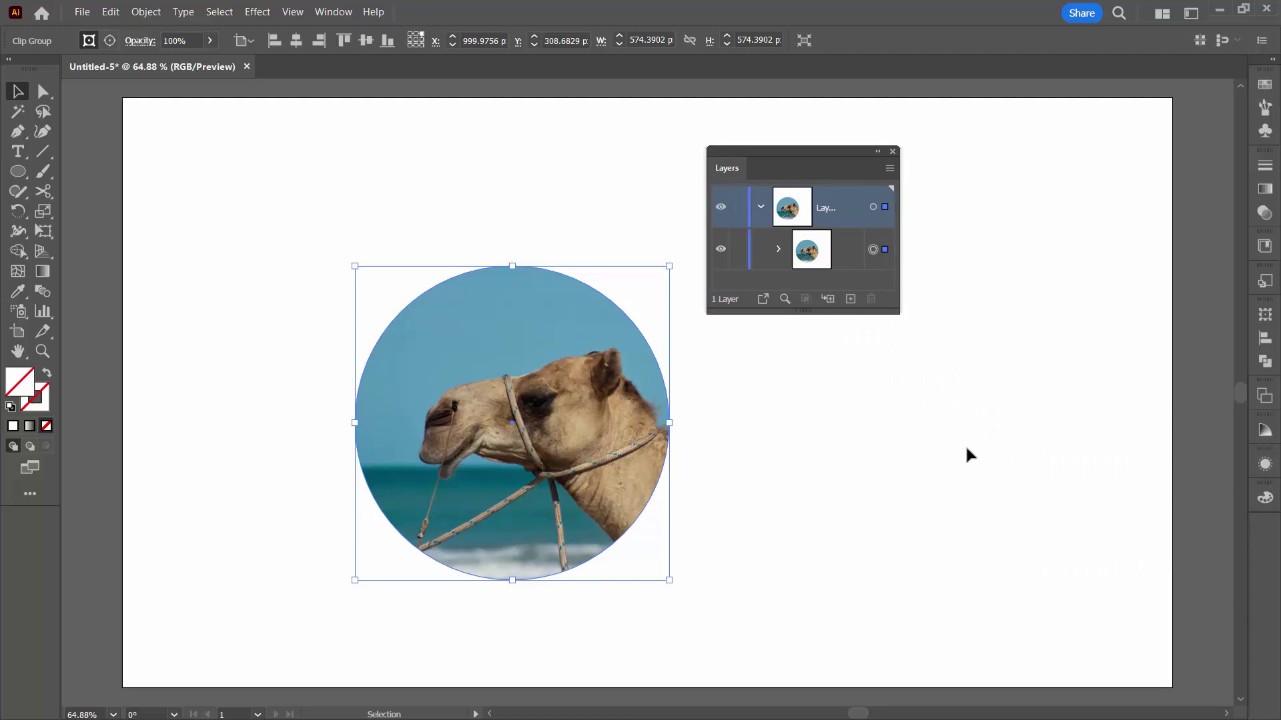
pyautogui.moveTo(897, 312); pyautogui.dragTo(1008, 523)
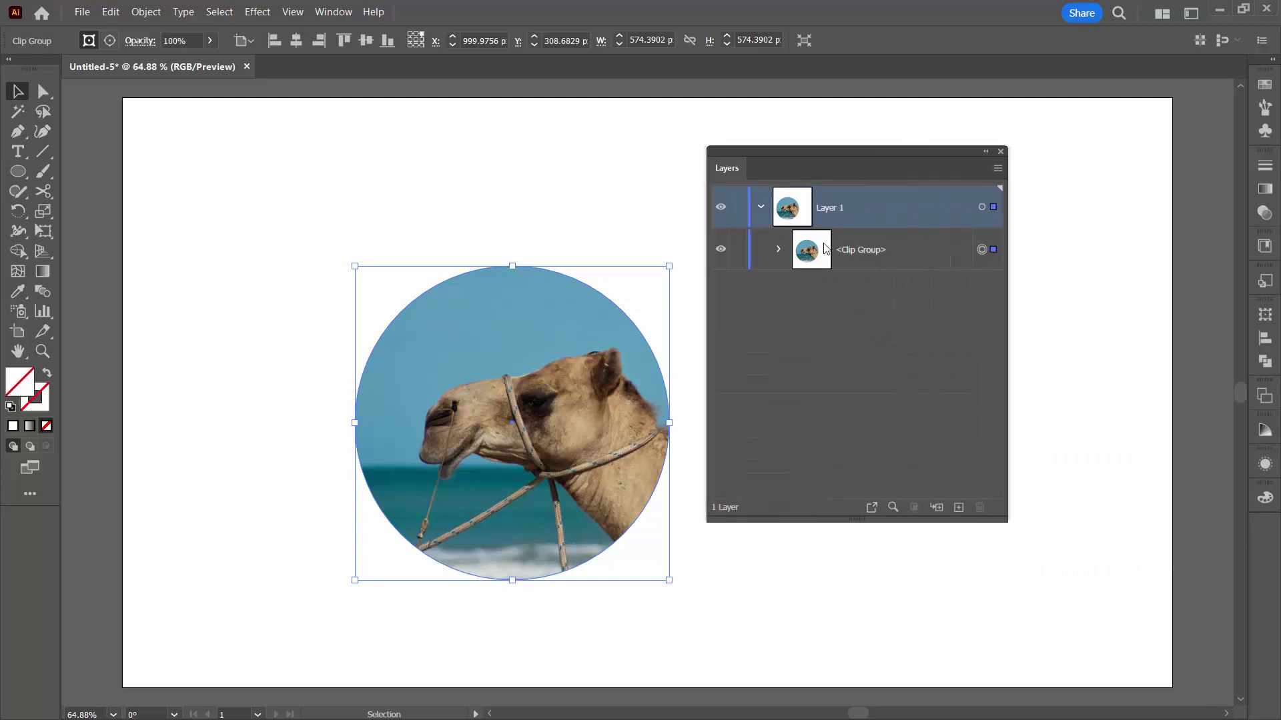
pyautogui.click(779, 250)
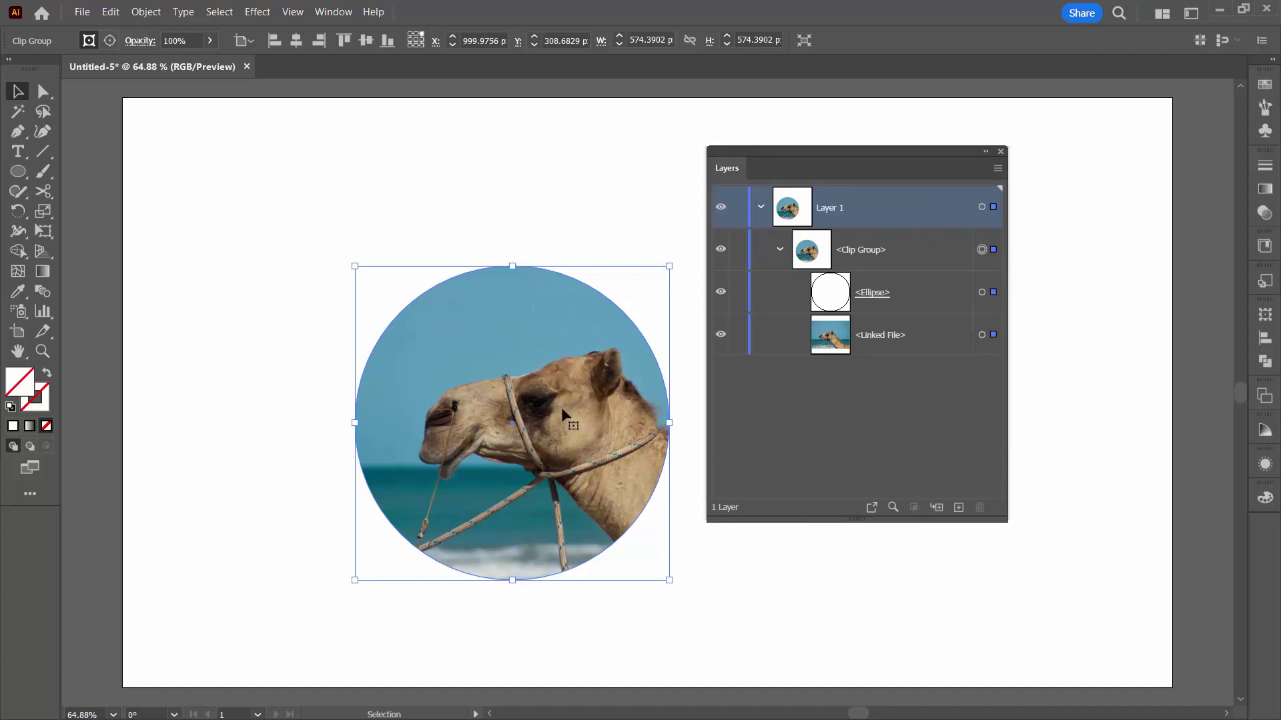
# Step: Select the Linked File and nudge the camel photo to reframe its head in the circle
pyautogui.click(981, 335)
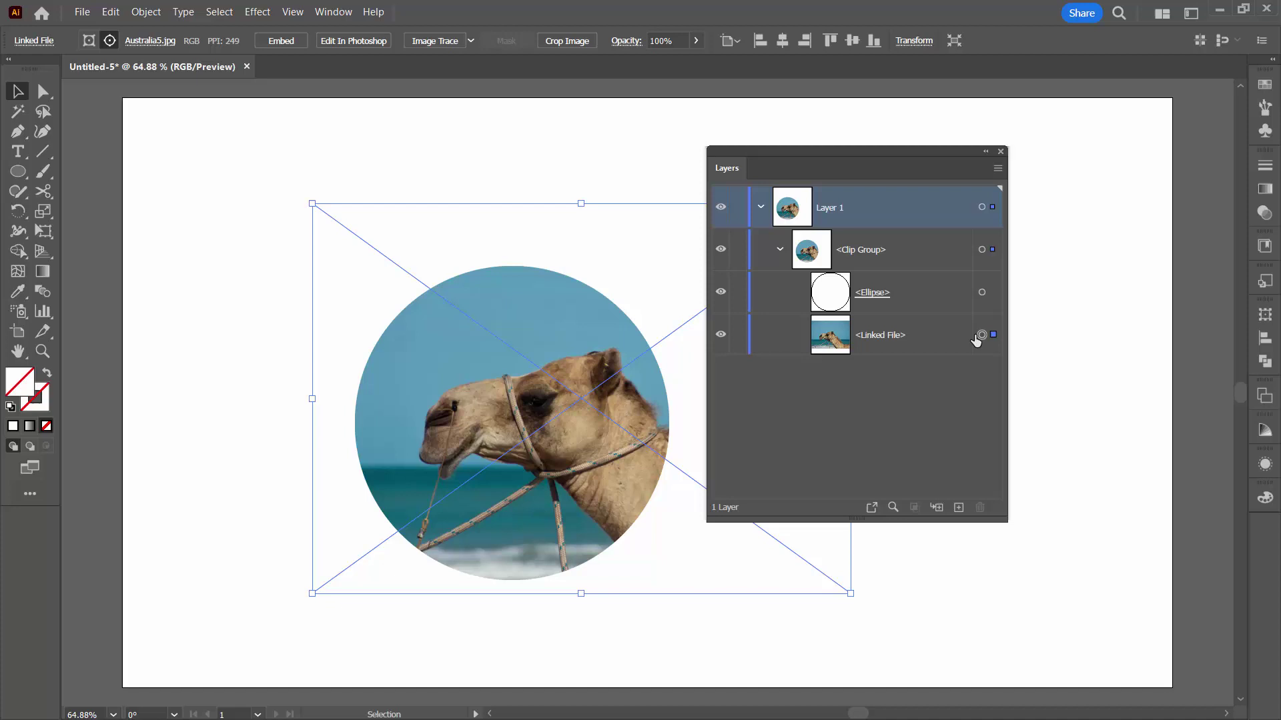
pyautogui.hotkey('shift', 'Left')
pyautogui.hotkey('shift', 'Left')
pyautogui.hotkey('shift', 'Left')
pyautogui.hotkey('shift', 'Left')
pyautogui.hotkey('shift', 'Left')
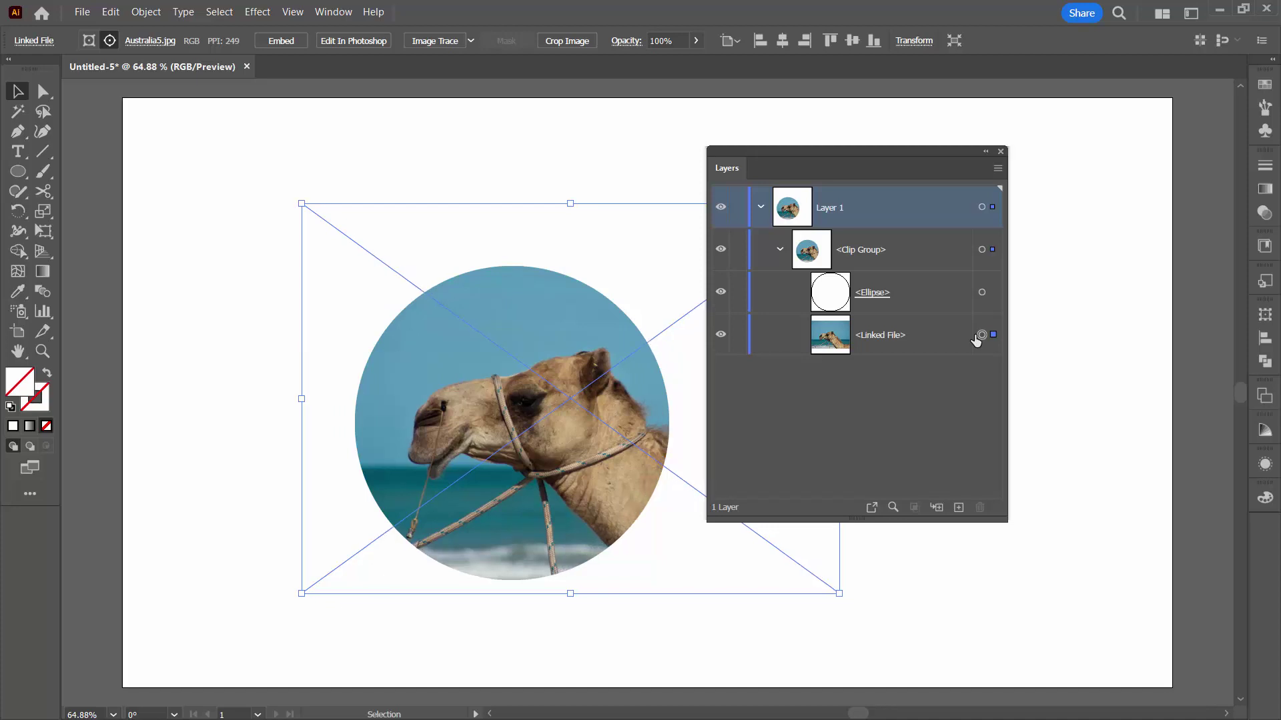
pyautogui.hotkey('shift', 'Left')
pyautogui.hotkey('shift', 'Up')
pyautogui.hotkey('shift', 'Up')
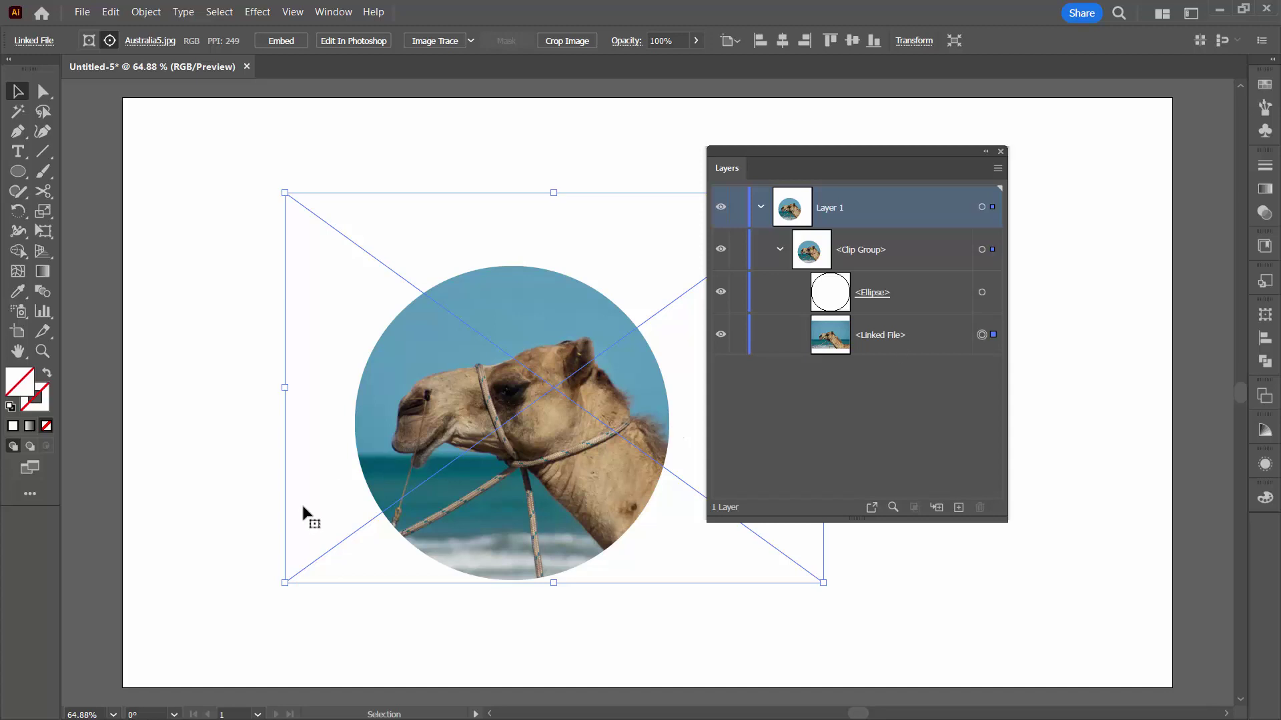
pyautogui.moveTo(312, 538); pyautogui.dragTo(357, 525)
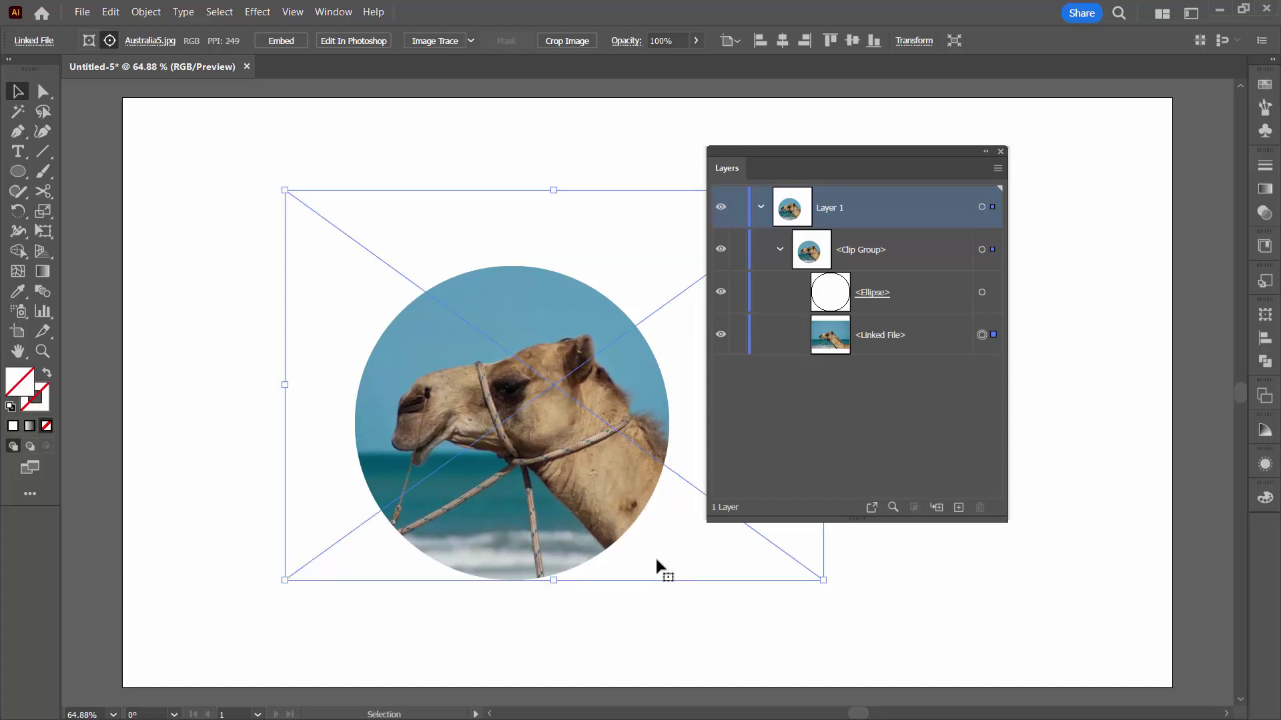
pyautogui.moveTo(655, 556); pyautogui.dragTo(654, 567)
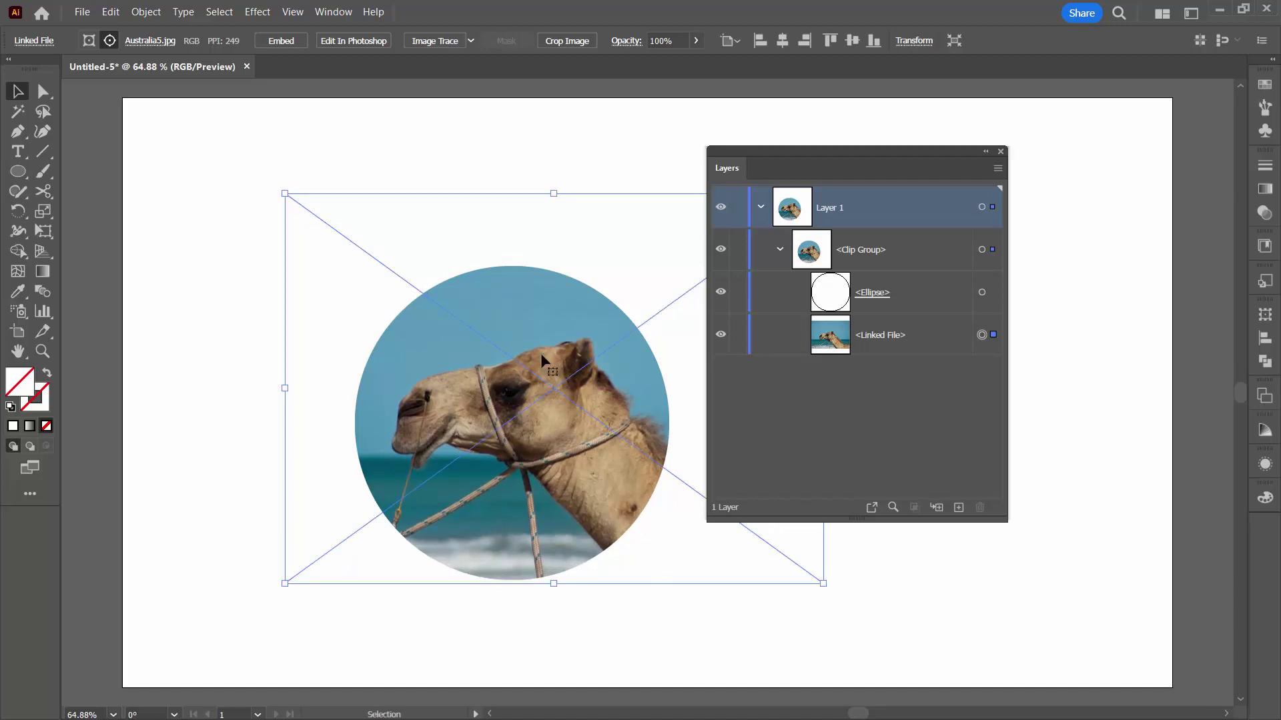
# Step: Shrink the Ellipse mask to about 496 × 496, then select the clip group
pyautogui.click(982, 293)
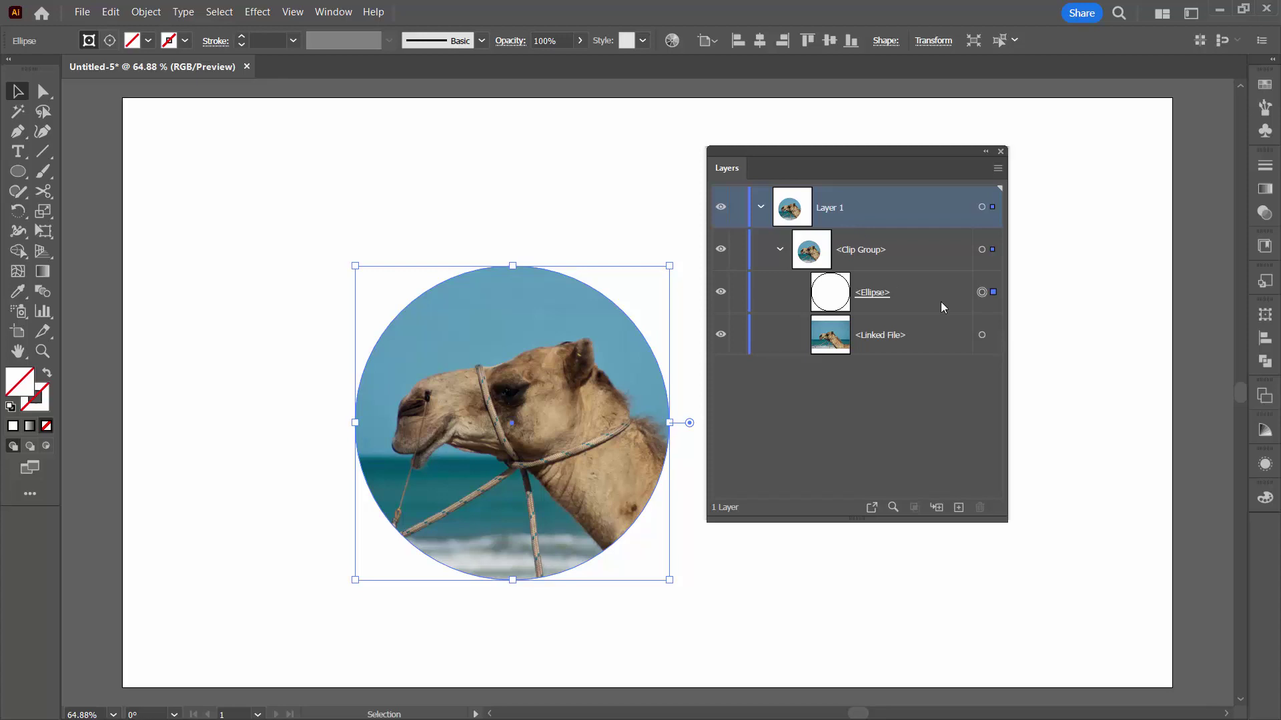
pyautogui.moveTo(670, 267); pyautogui.dragTo(658, 286)
pyautogui.click(534, 232)
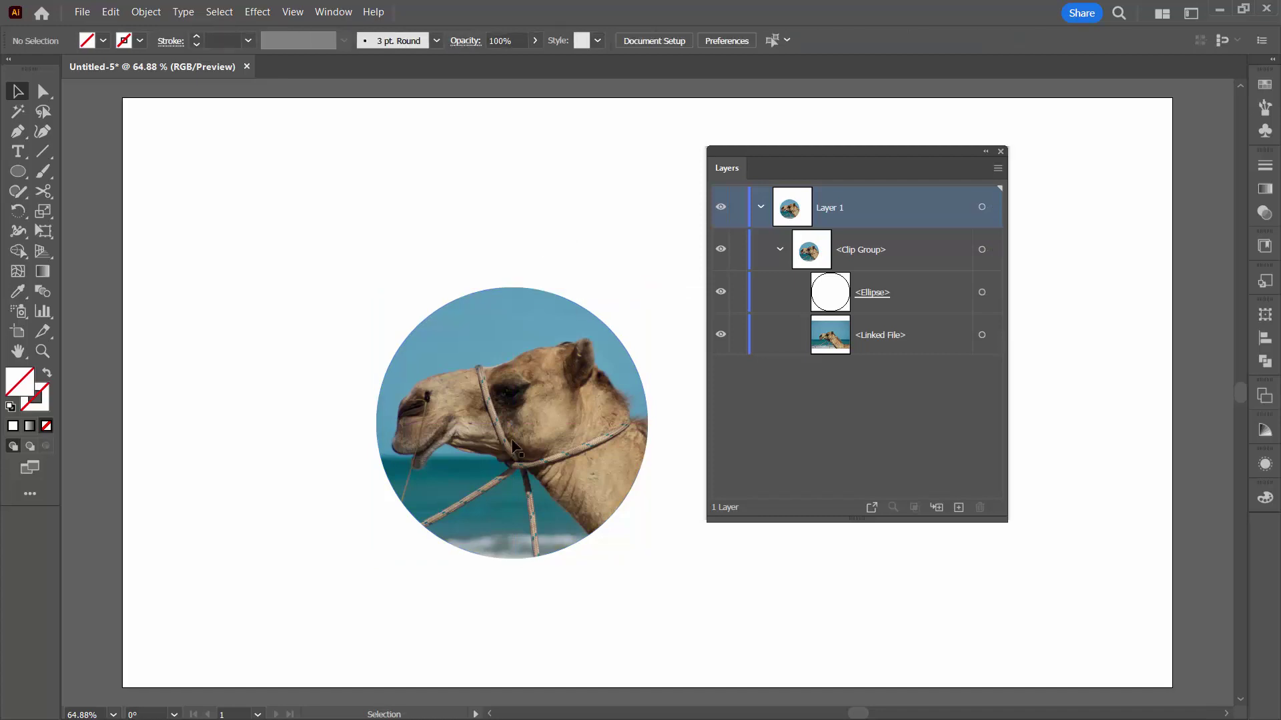
pyautogui.click(510, 457)
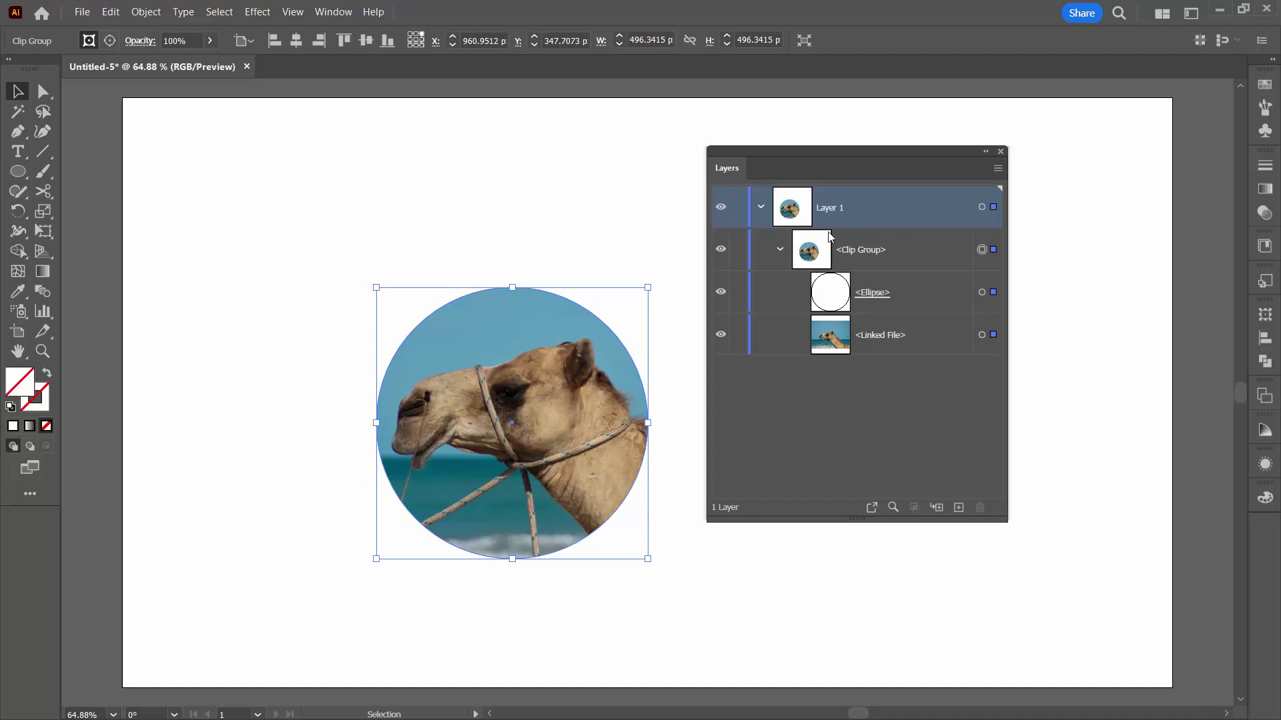
# Step: Give the circle mask a 23 pt brown stroke (84623F) sampled from the camel's fur
pyautogui.click(981, 293)
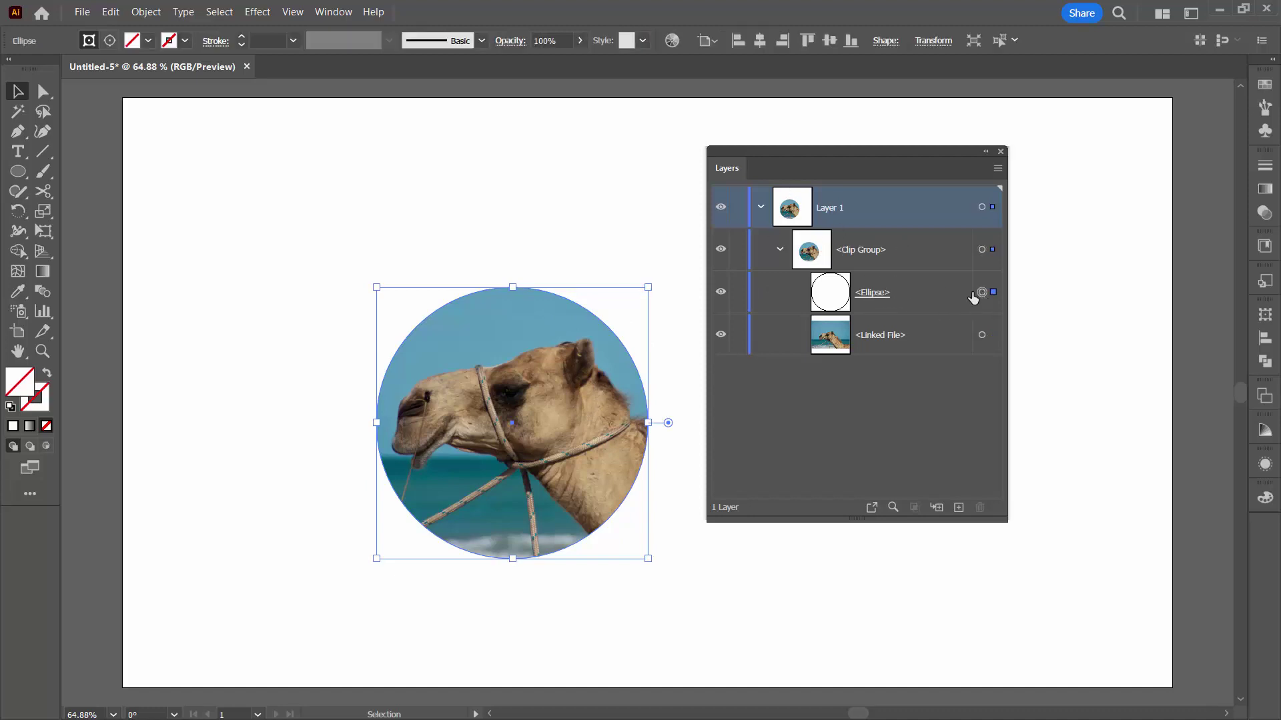
pyautogui.click(42, 398)
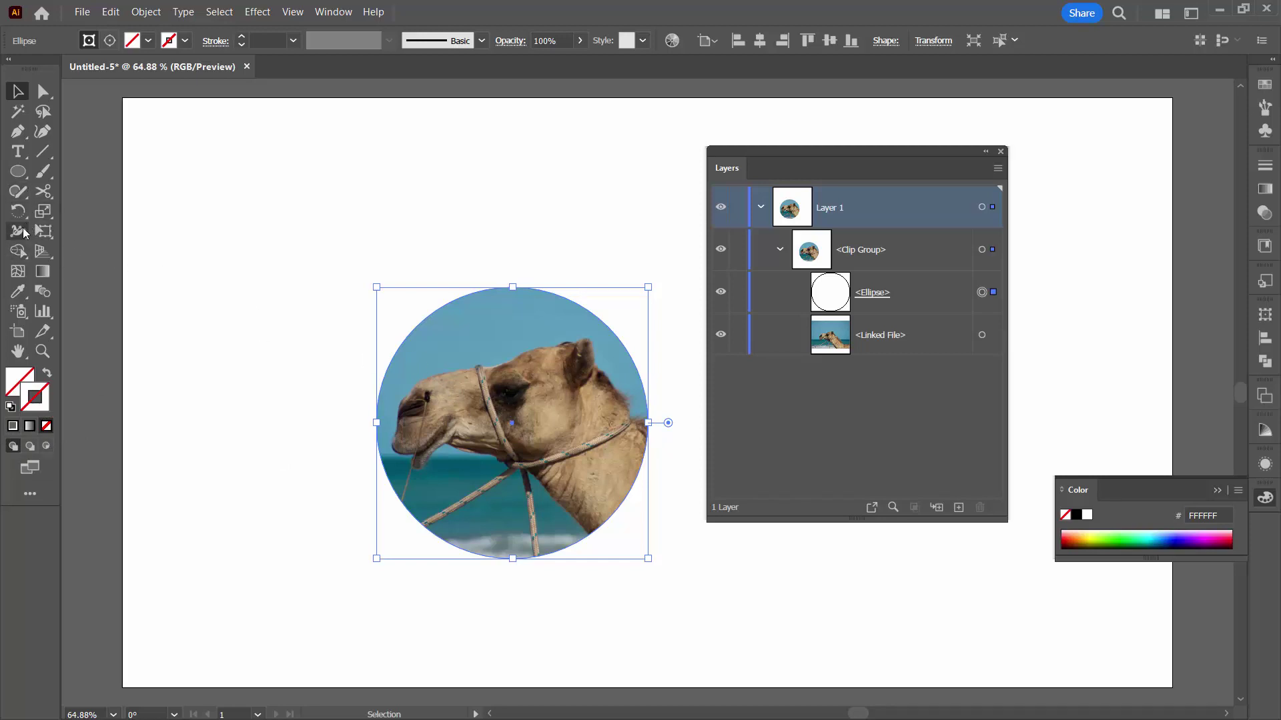
pyautogui.click(17, 294)
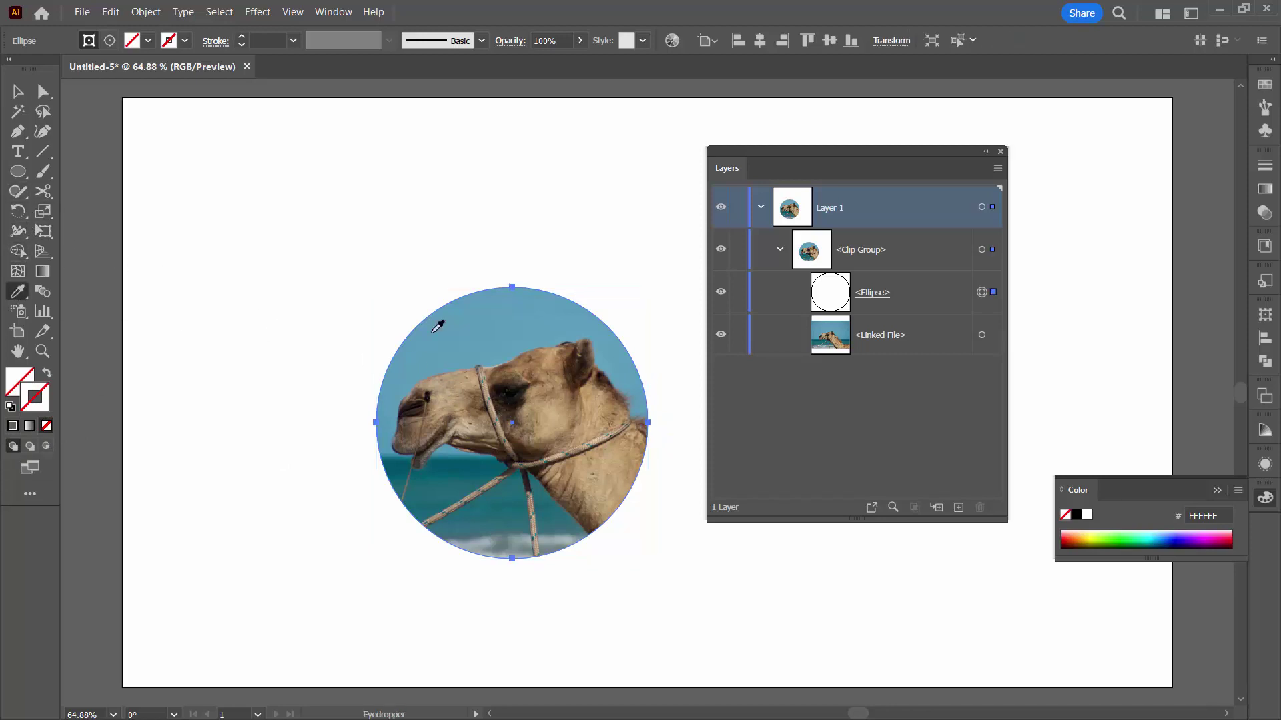
pyautogui.click(516, 362)
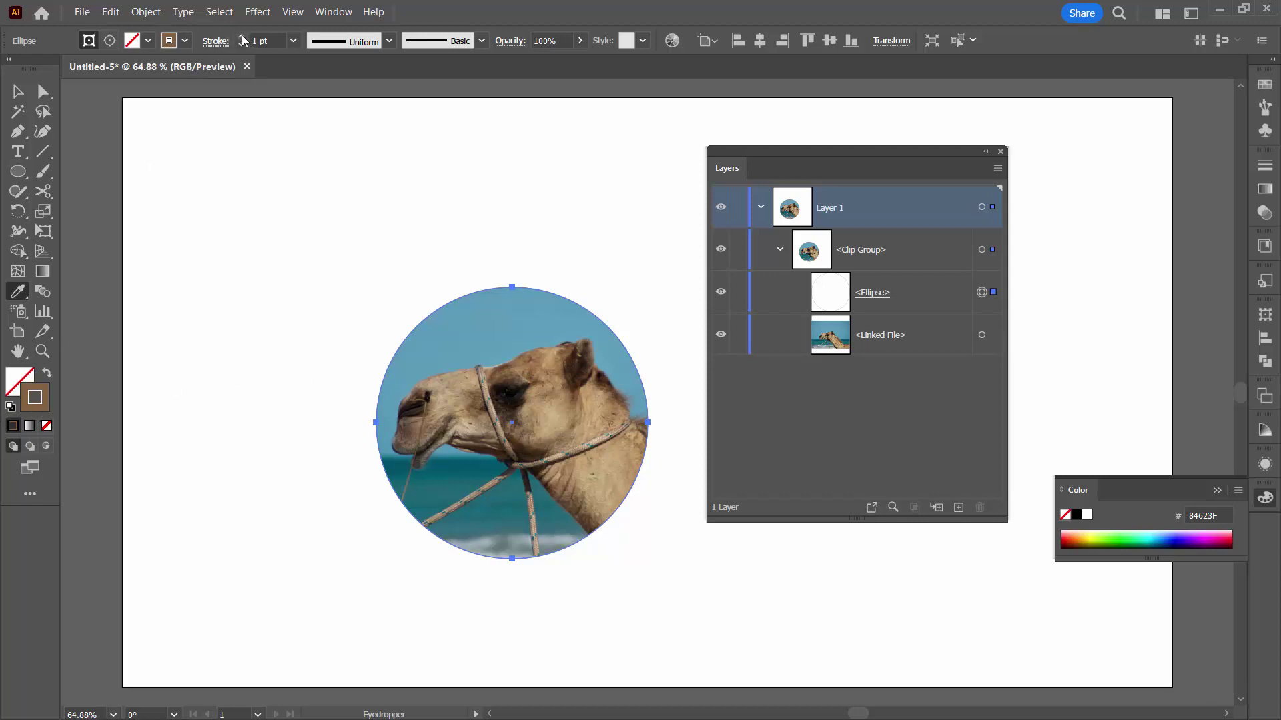
pyautogui.moveTo(244, 38); pyautogui.dragTo(244, 38)
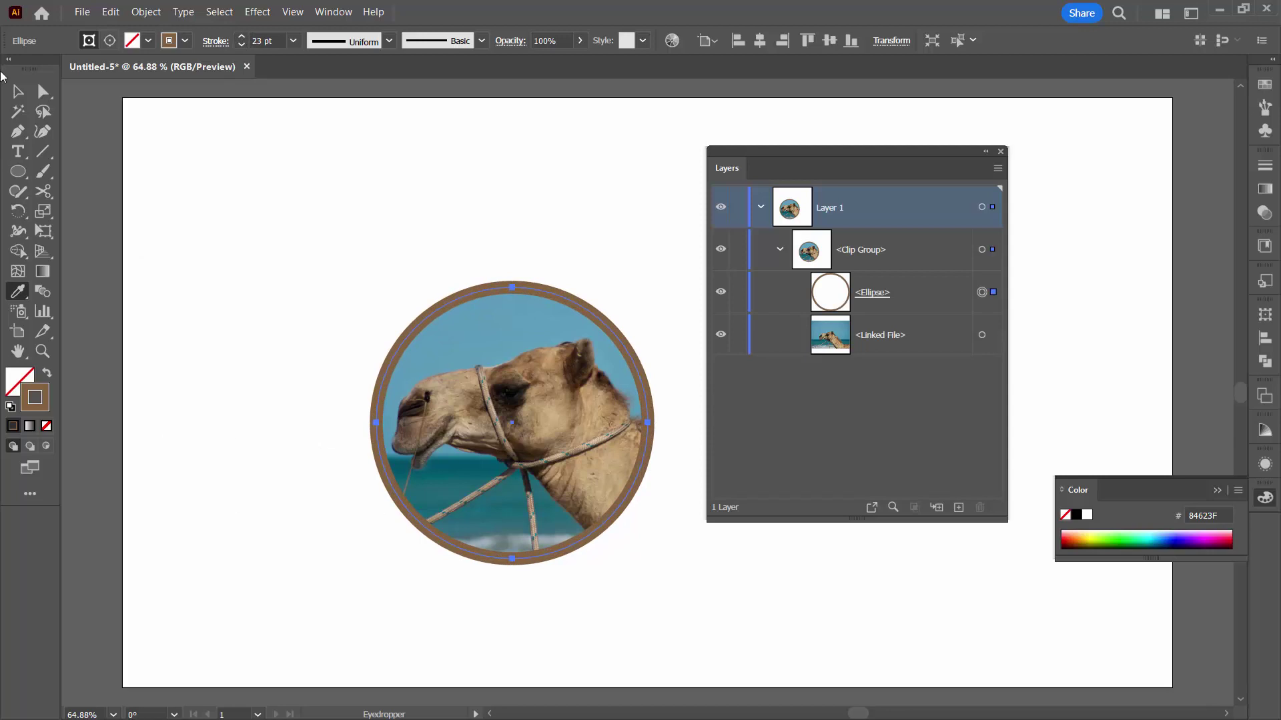
pyautogui.click(16, 91)
pyautogui.click(172, 304)
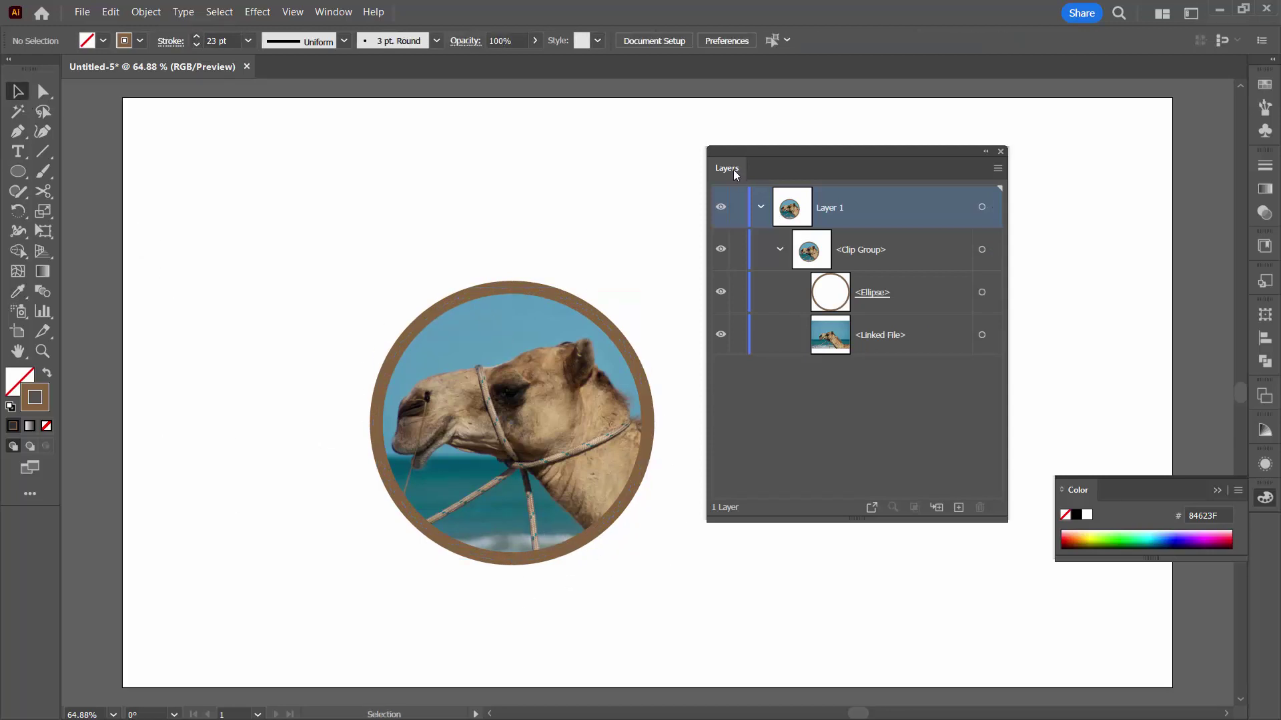
pyautogui.moveTo(725, 154); pyautogui.dragTo(866, 152)
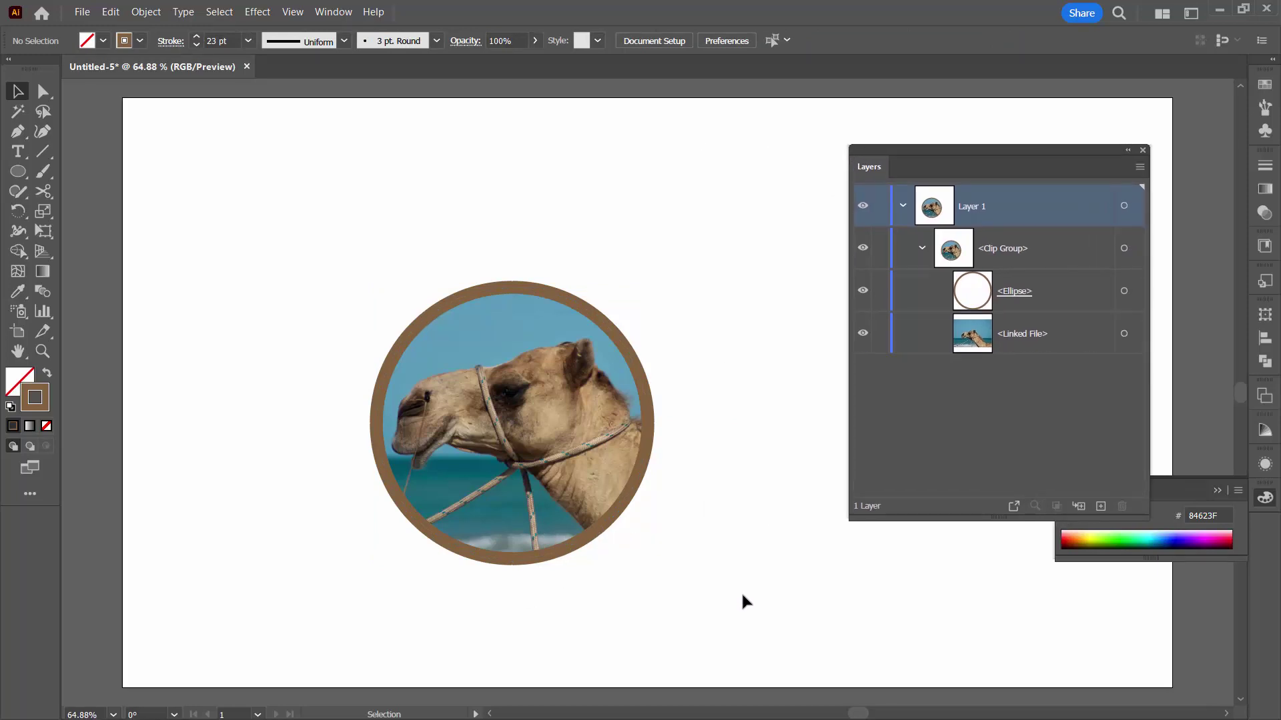
# Step: Move the camel clip group to the upper left of the artboard and enlarge it
pyautogui.click(1124, 249)
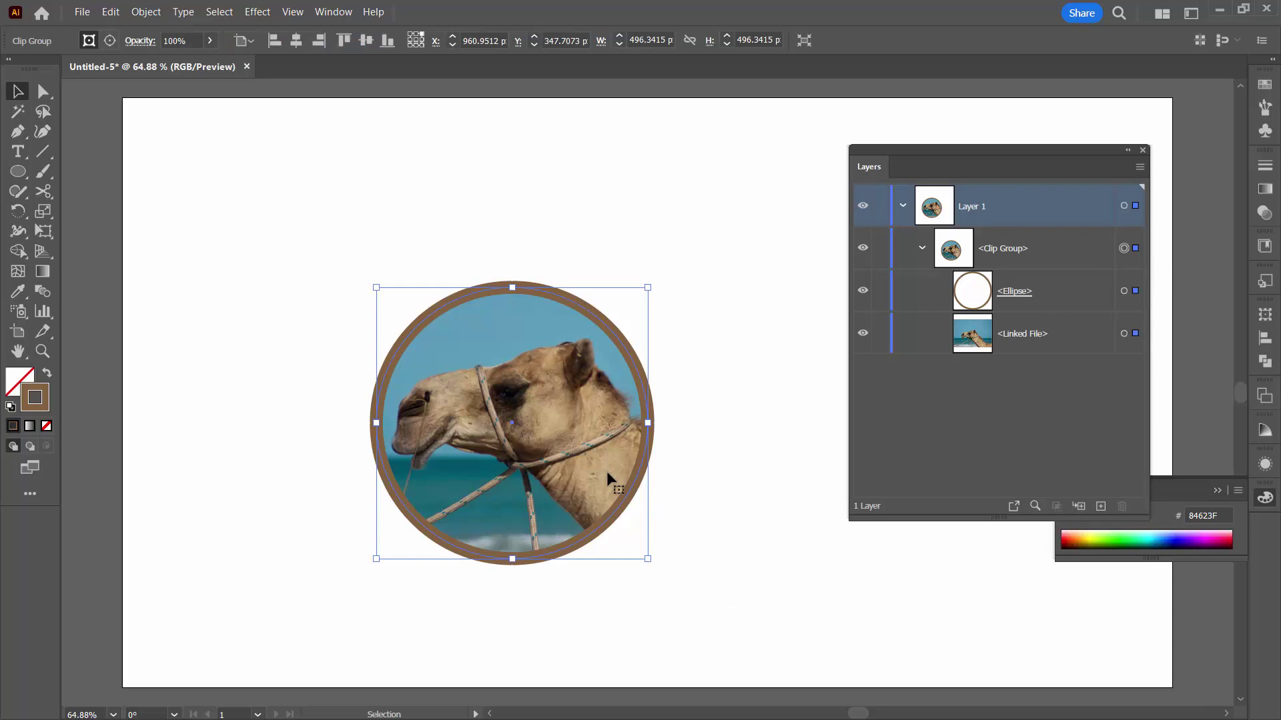
pyautogui.moveTo(590, 481); pyautogui.dragTo(399, 366)
pyautogui.moveTo(396, 413); pyautogui.dragTo(441, 439)
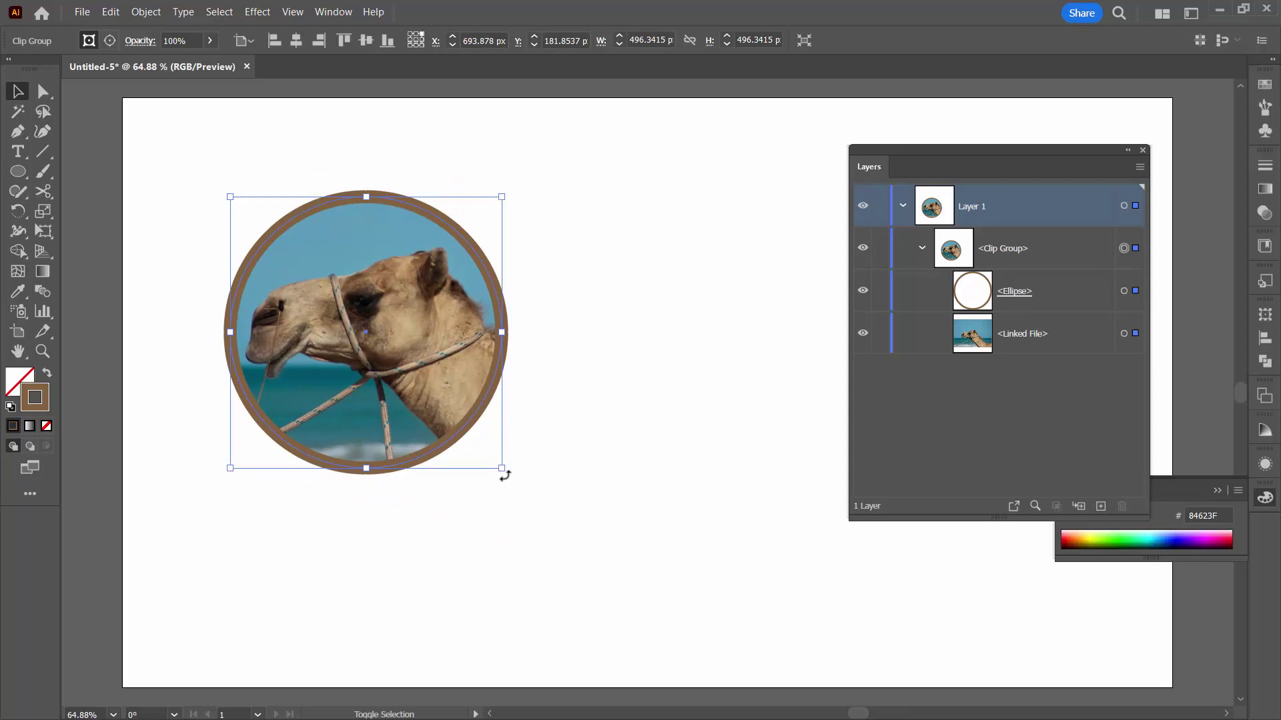
pyautogui.moveTo(504, 469); pyautogui.dragTo(529, 534)
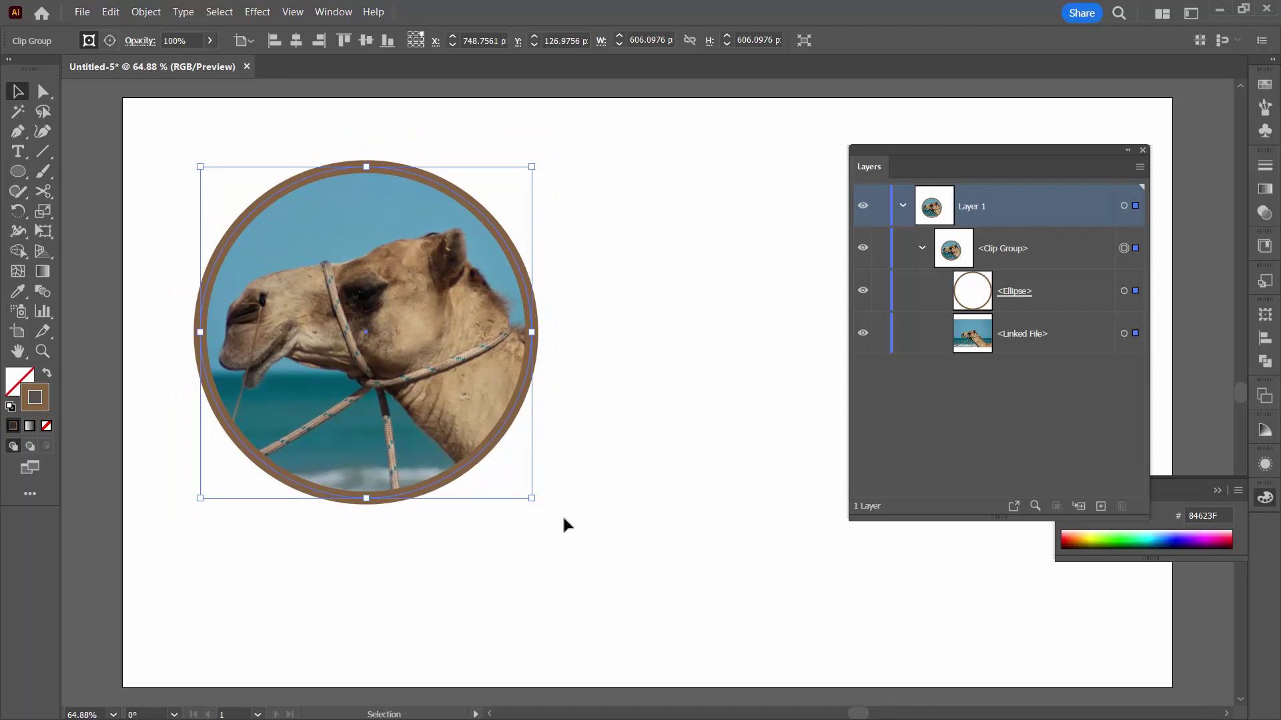
pyautogui.click(533, 561)
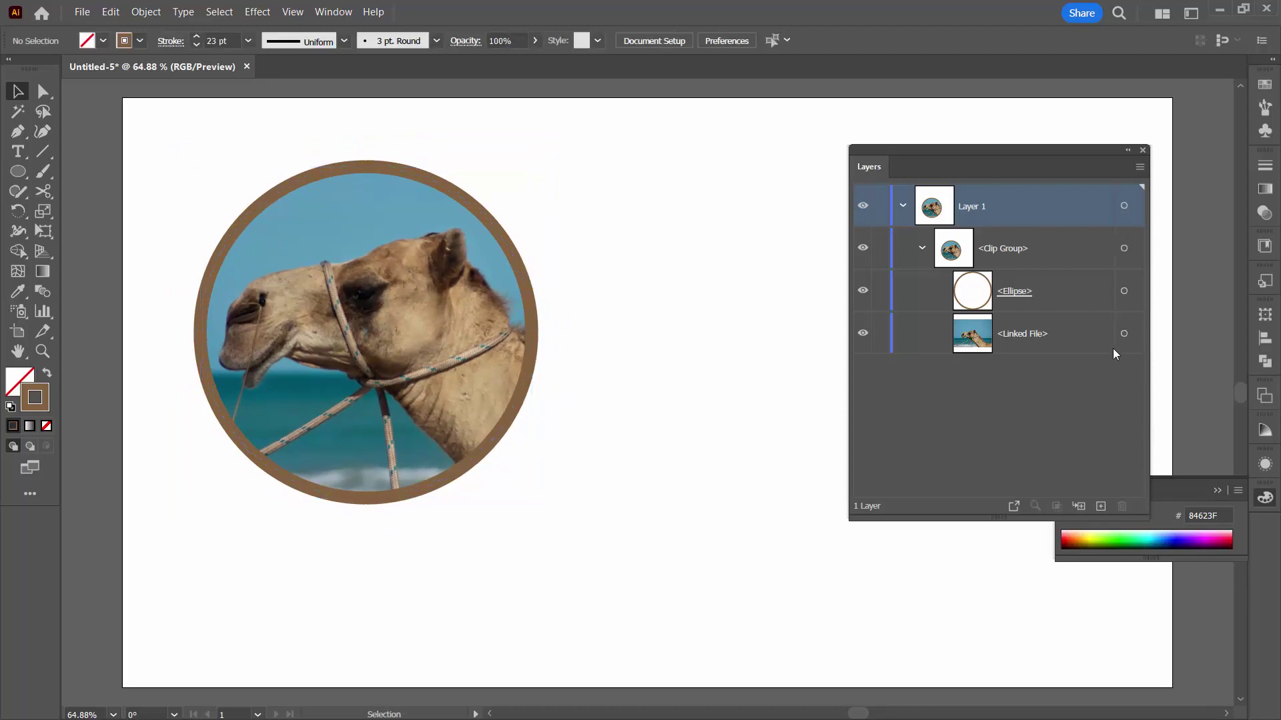
# Step: Close the Layers and Color panels, leaving nothing selected on the artboard
pyautogui.click(1124, 334)
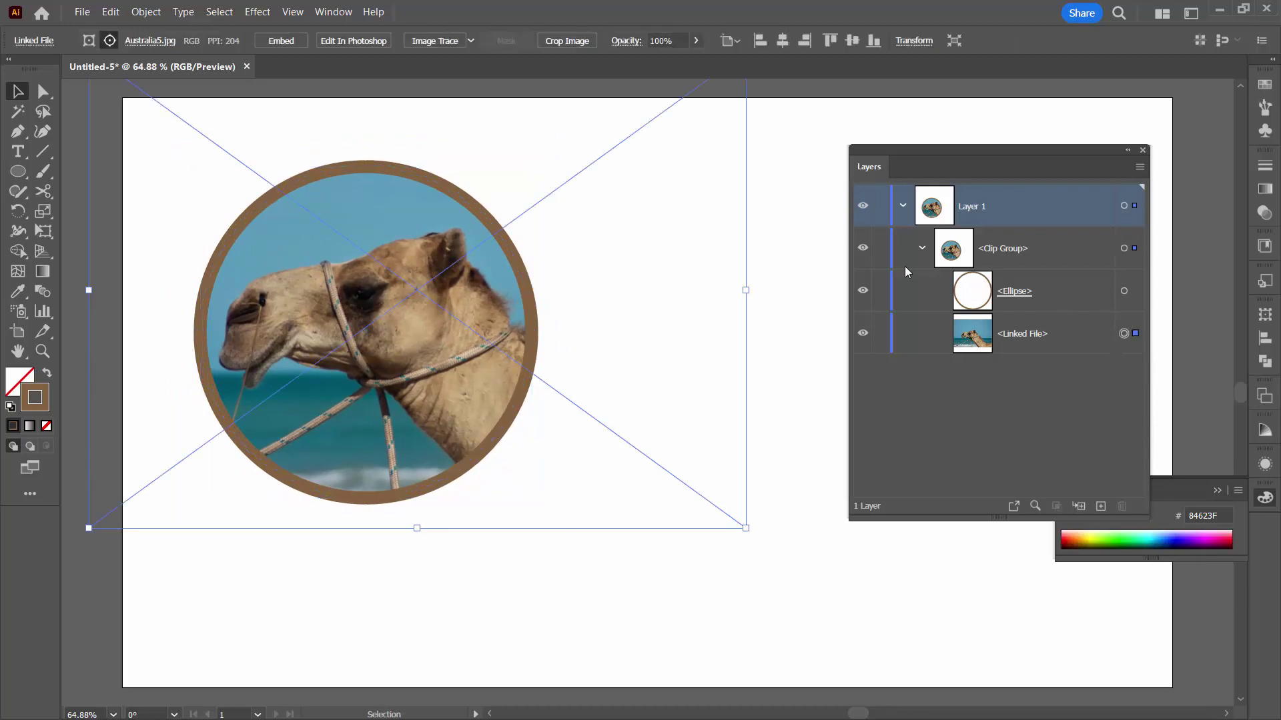
pyautogui.click(1124, 291)
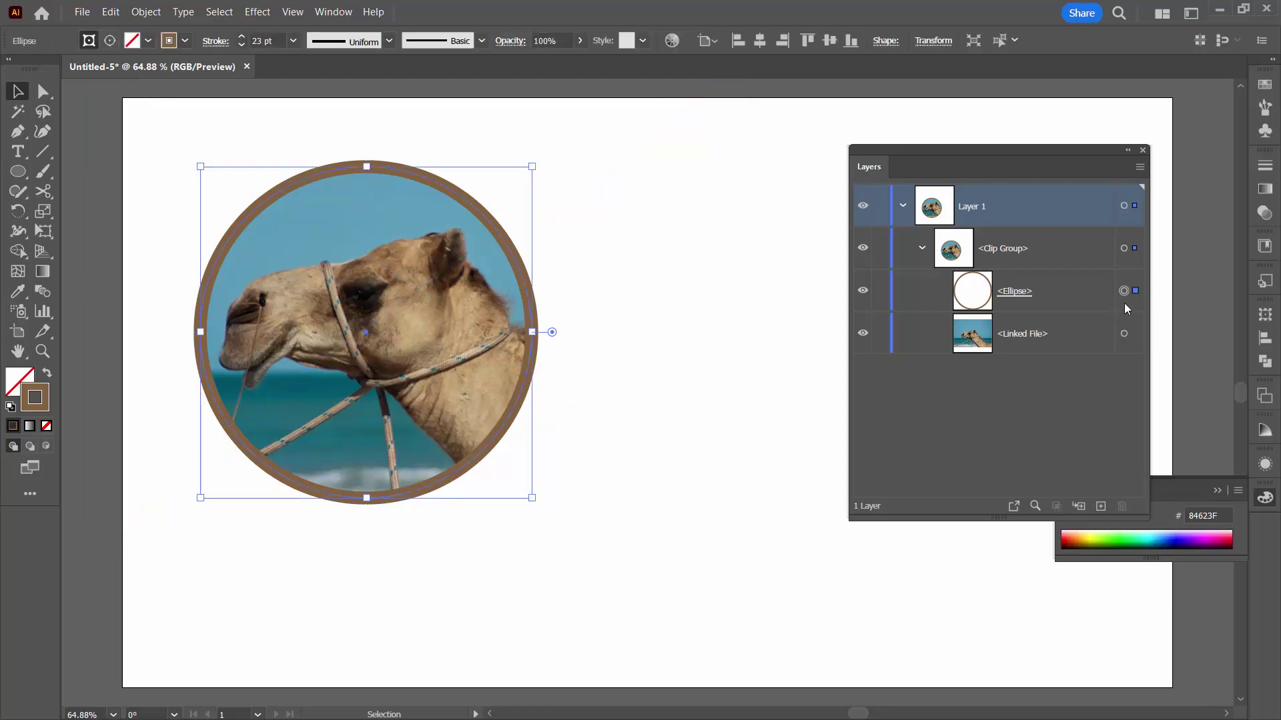
pyautogui.click(1144, 151)
pyautogui.click(927, 536)
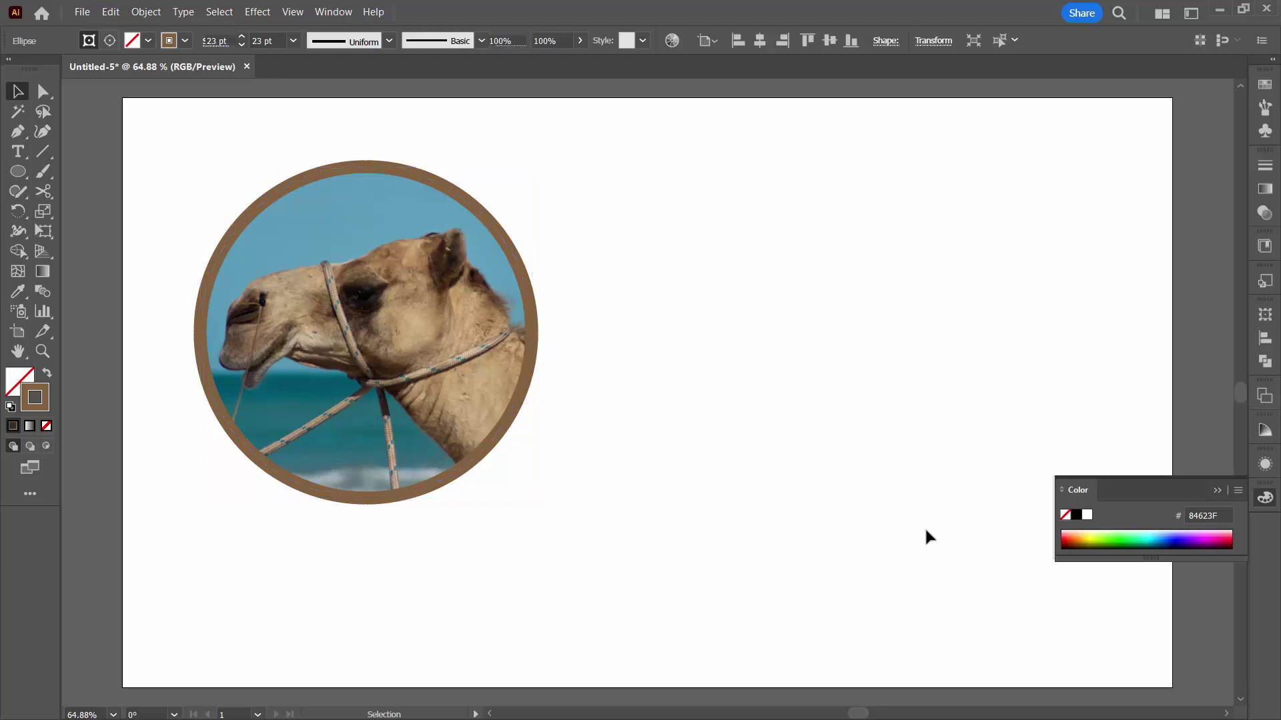
pyautogui.click(1218, 490)
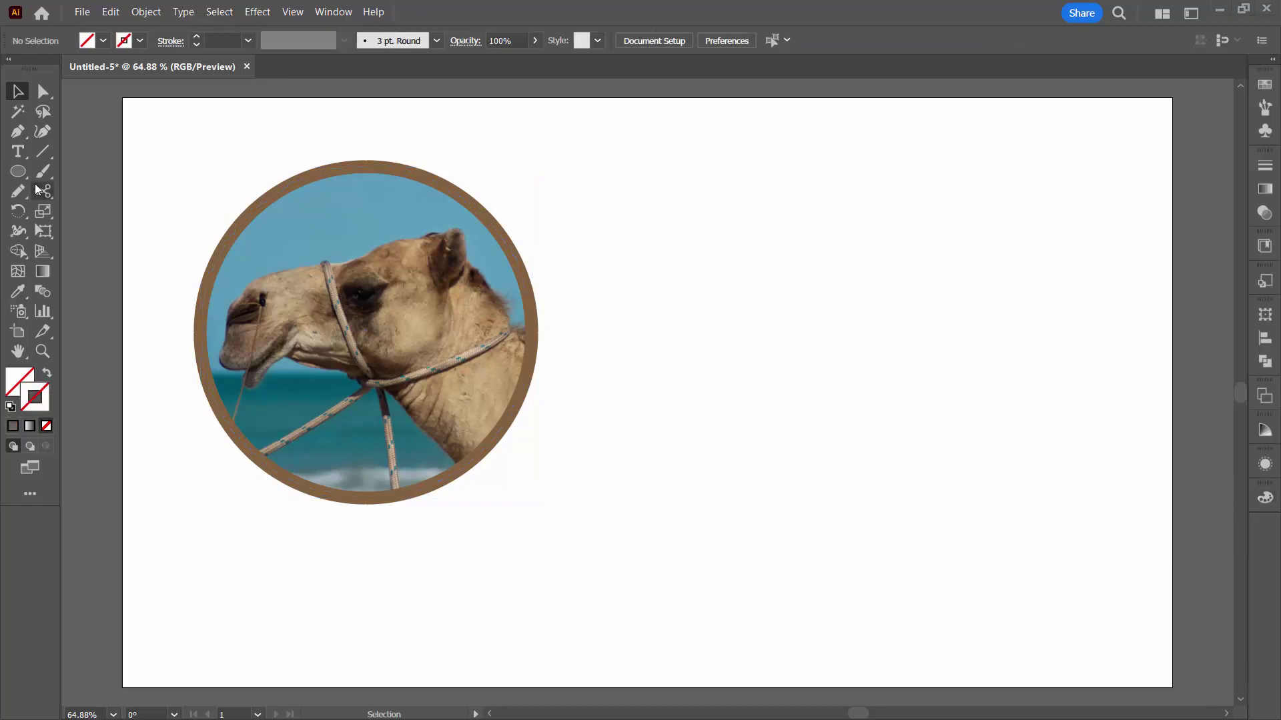
# Step: Draw a closed Pencil blob right of the camel, stroked 14 pt brown (84623F)
pyautogui.click(18, 172)
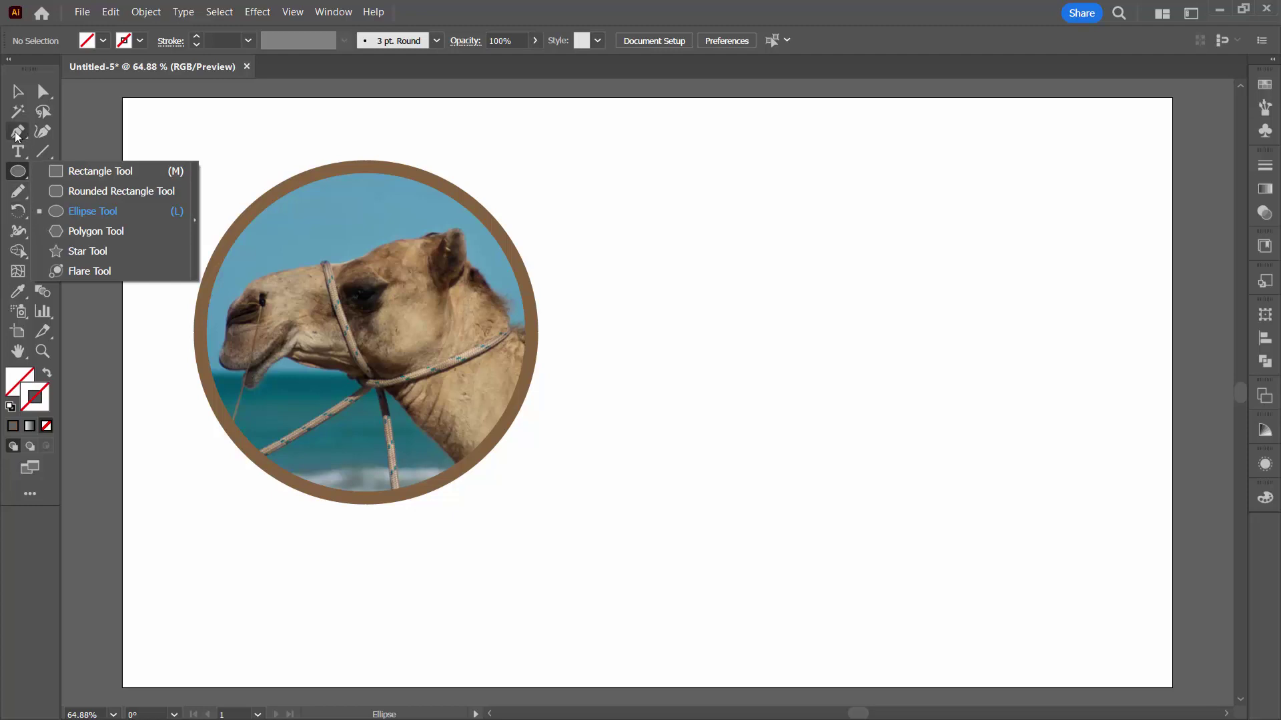
pyautogui.click(18, 192)
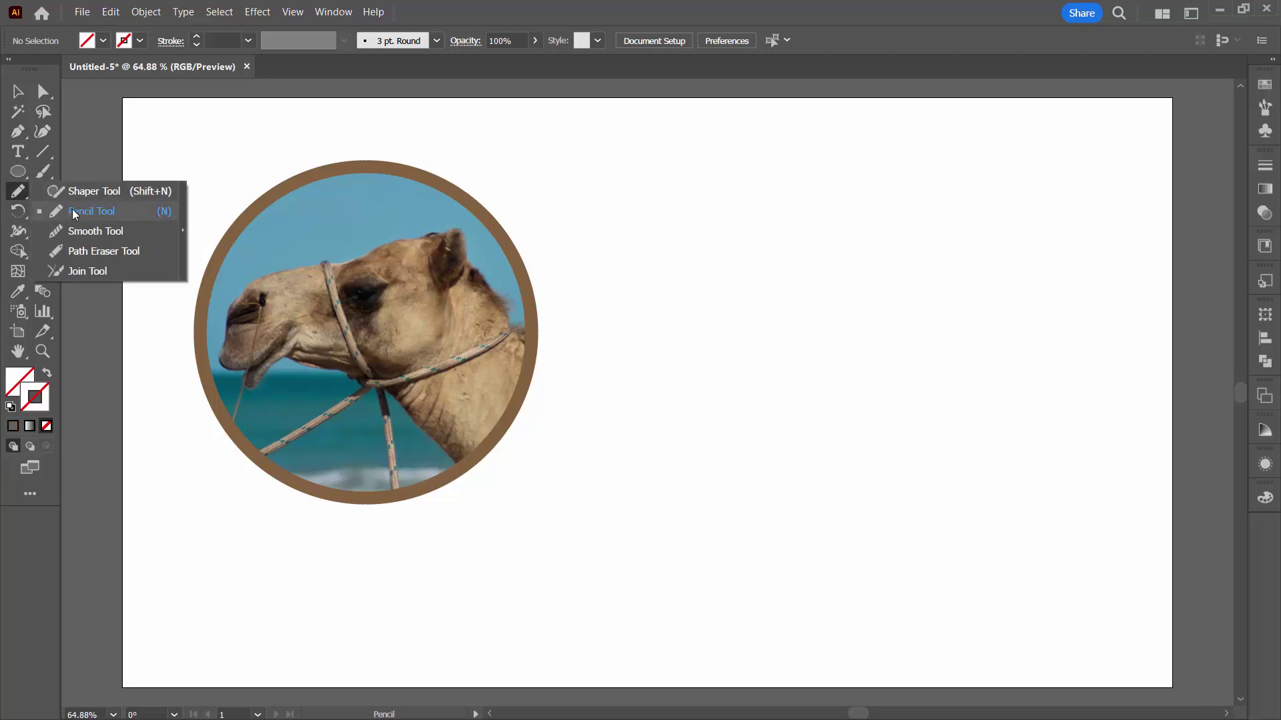
pyautogui.click(72, 211)
pyautogui.moveTo(779, 209)
pyautogui.mouseDown()
pyautogui.moveTo(720, 379)
pyautogui.moveTo(814, 476)
pyautogui.moveTo(973, 434)
pyautogui.moveTo(991, 317)
pyautogui.moveTo(897, 215)
pyautogui.moveTo(781, 209)
pyautogui.mouseUp()
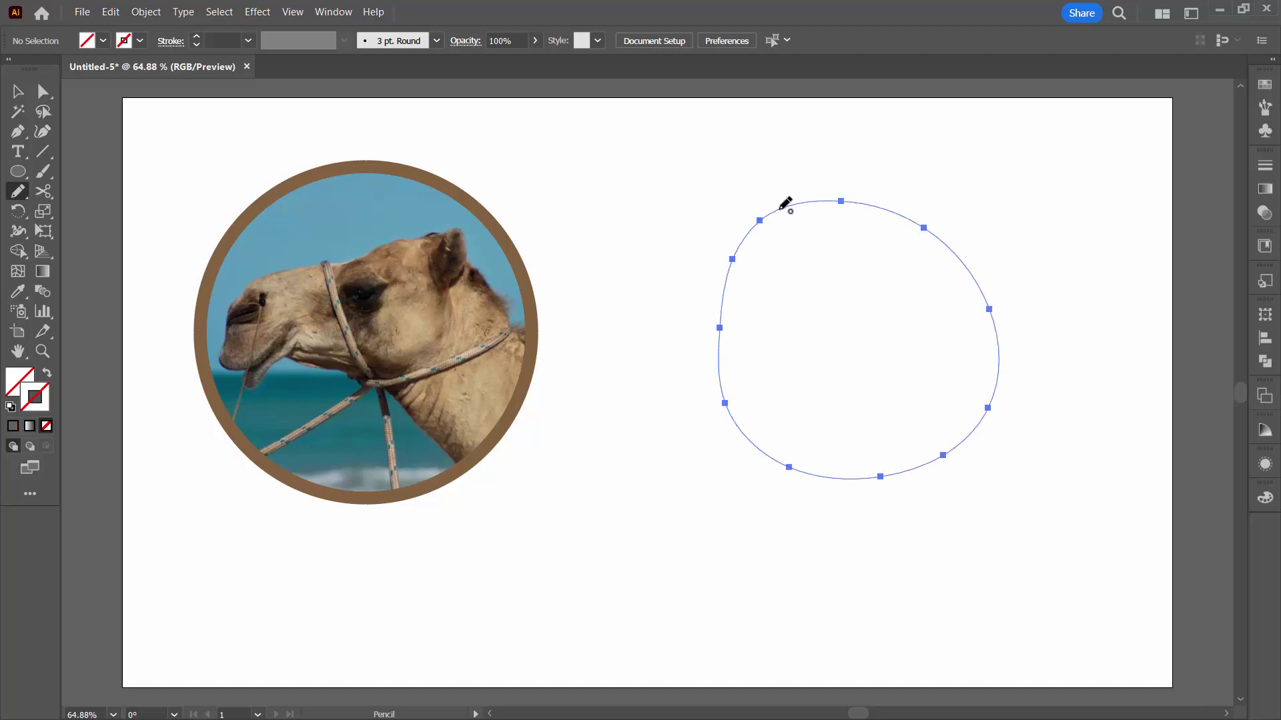
pyautogui.click(13, 426)
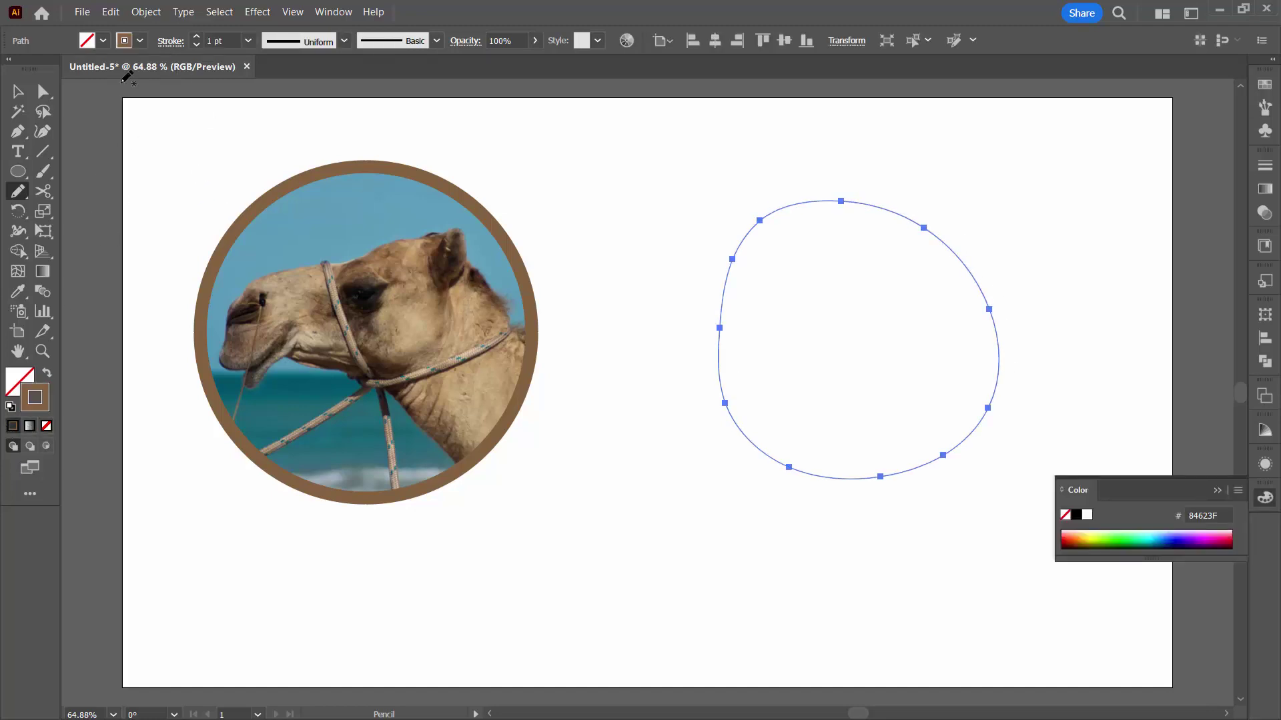
pyautogui.click(196, 36)
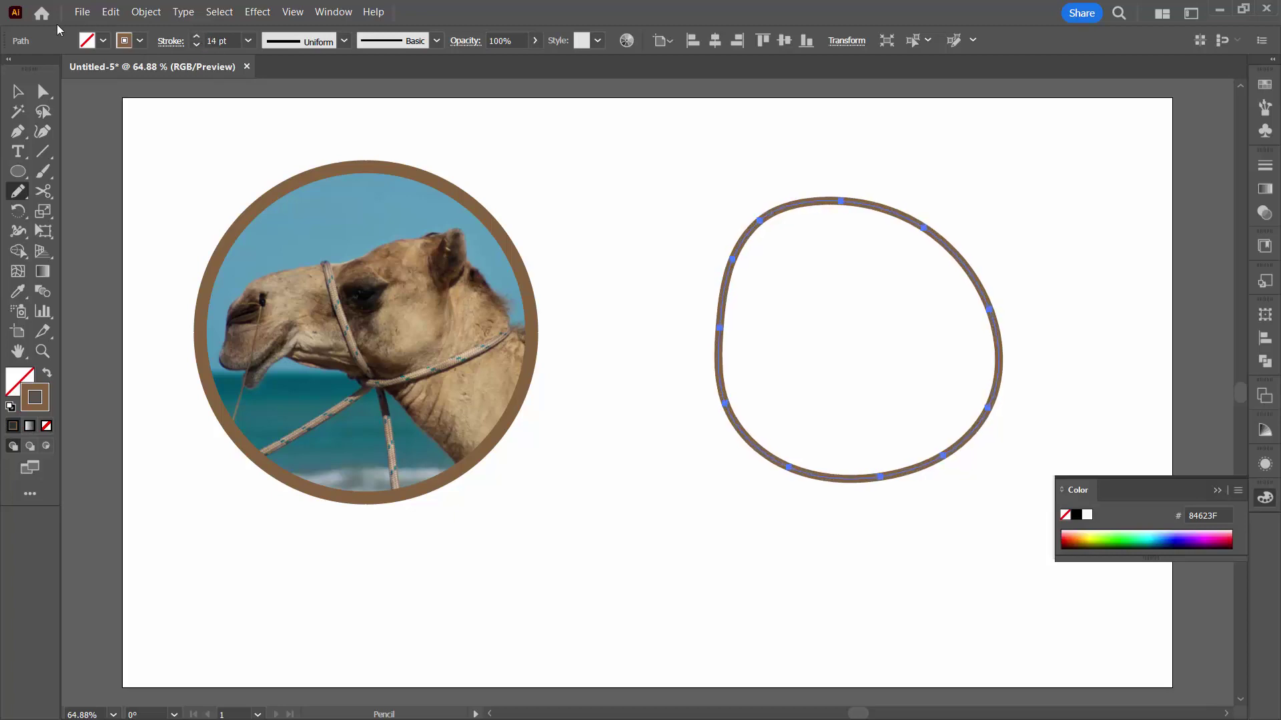
# Step: Place Australia3-1.jpg and size it across the right side of the artboard
pyautogui.click(82, 12)
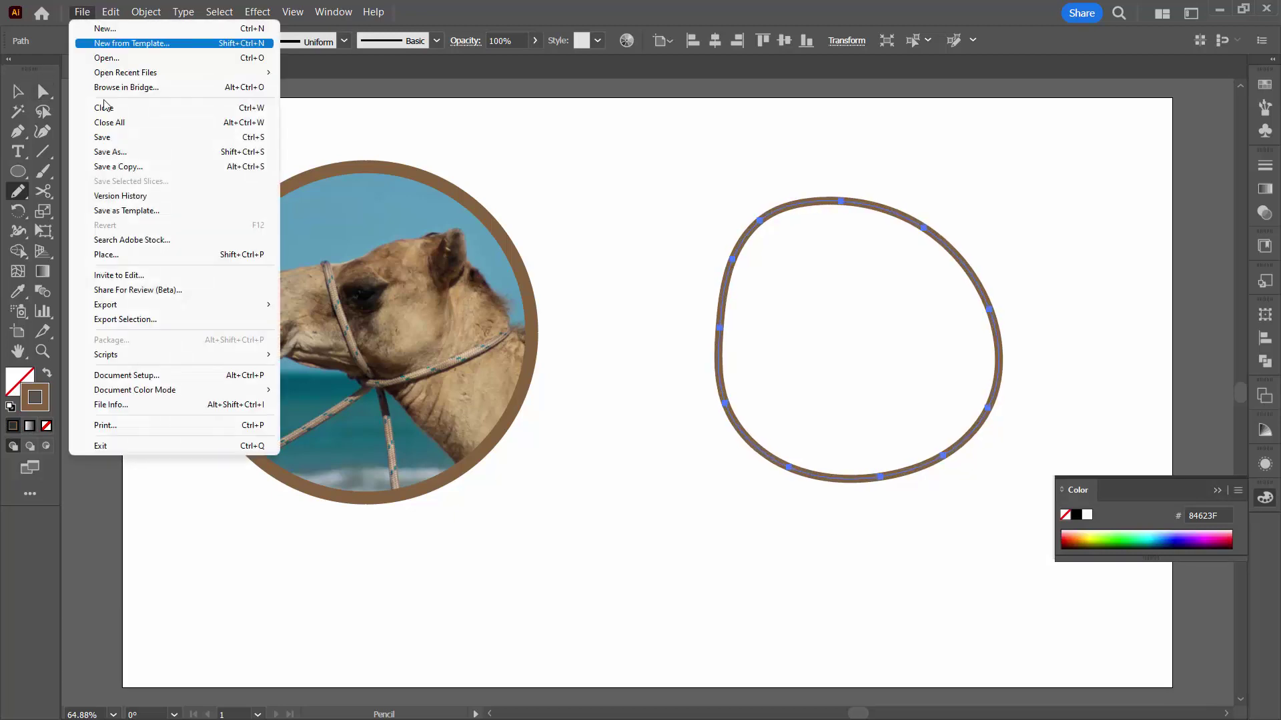
pyautogui.click(103, 254)
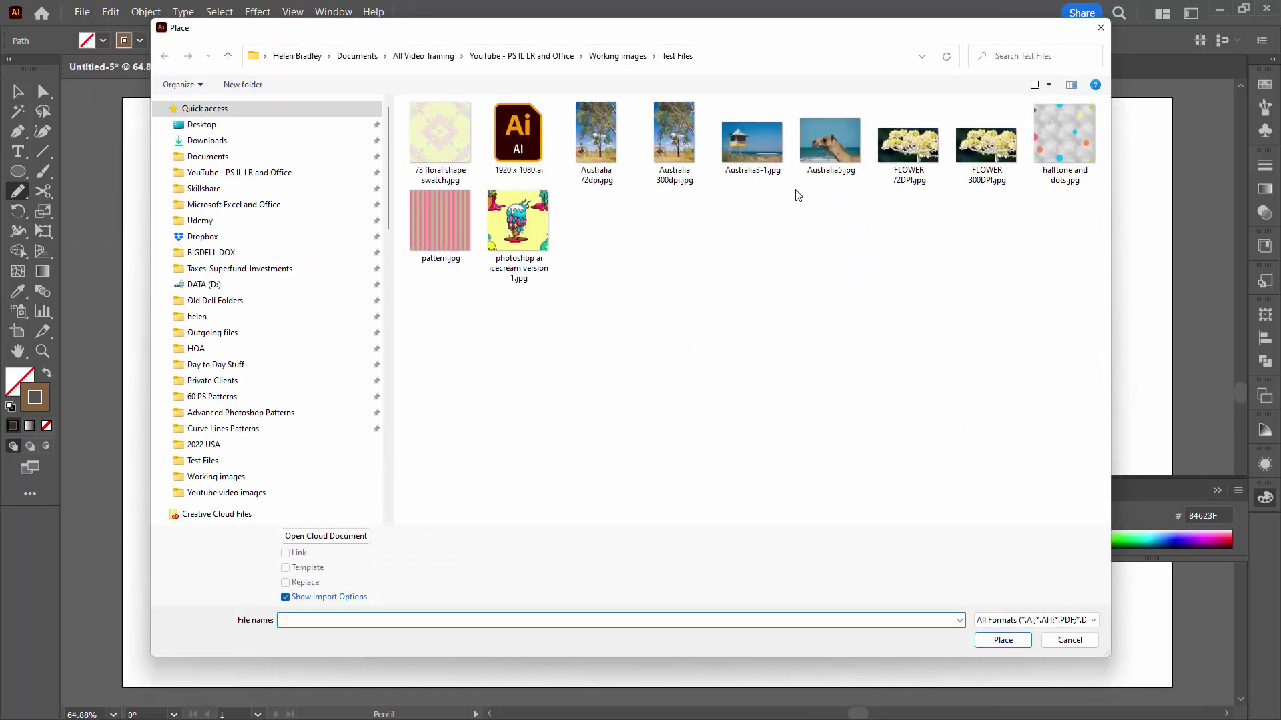
pyautogui.click(753, 140)
pyautogui.click(1015, 642)
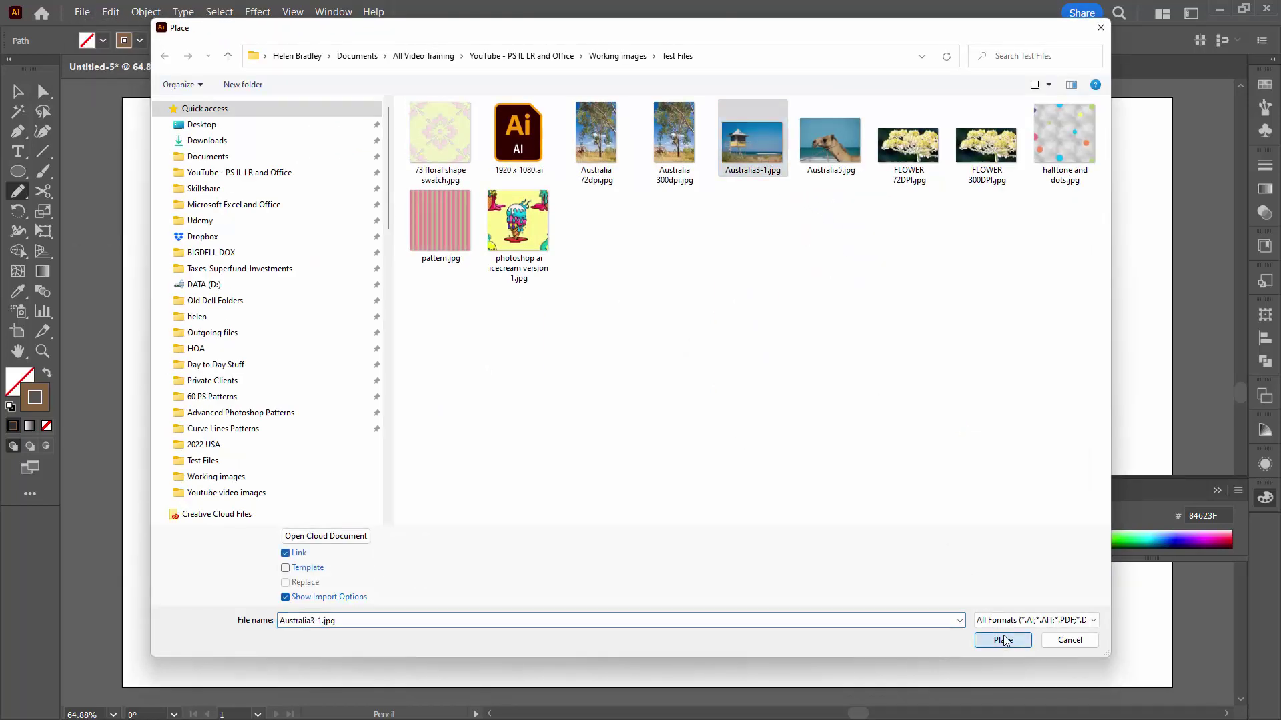
pyautogui.moveTo(1051, 470); pyautogui.dragTo(1171, 653)
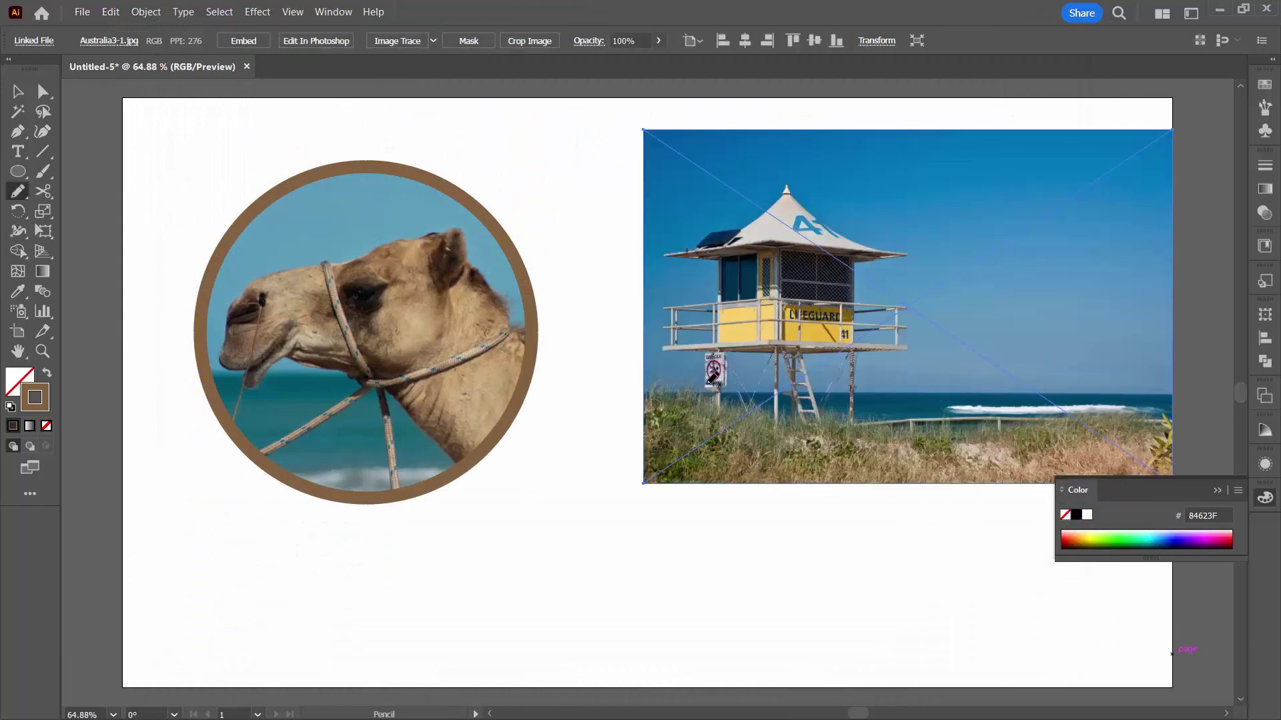
# Step: Nudge the lifeguard photo down and send it to the back, behind the brown outline
pyautogui.click(17, 92)
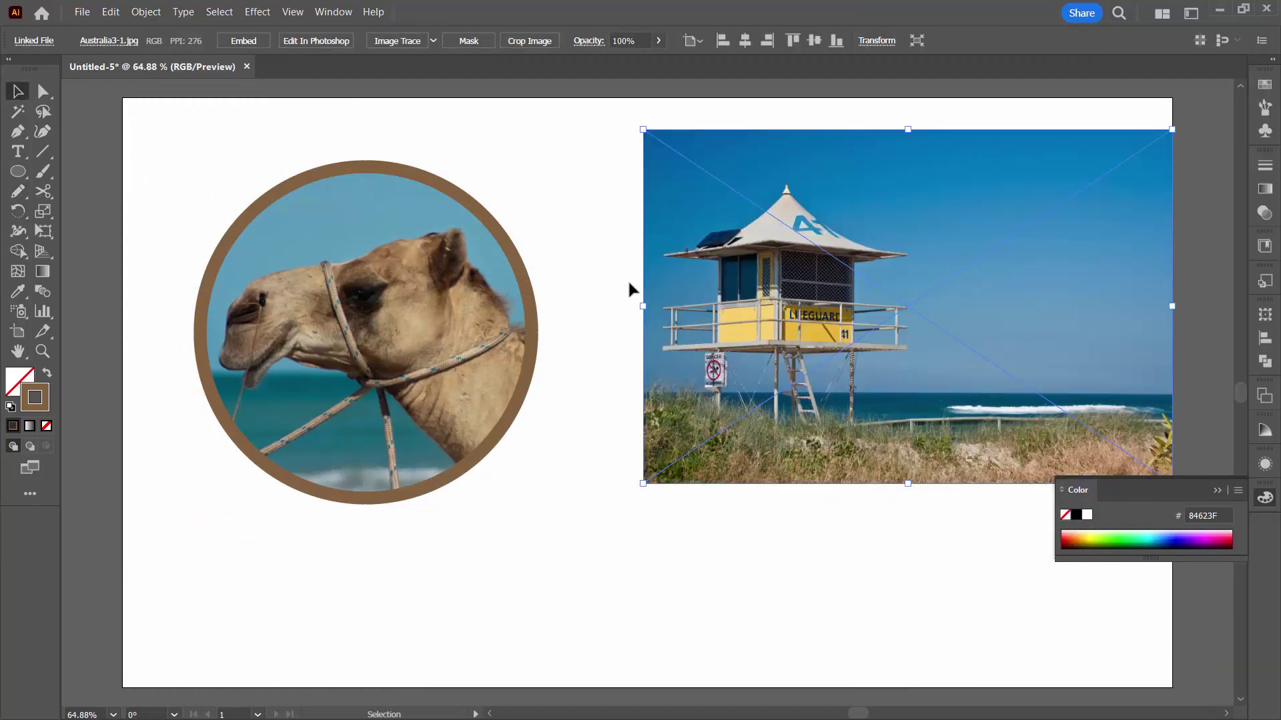
pyautogui.moveTo(687, 286); pyautogui.dragTo(690, 302)
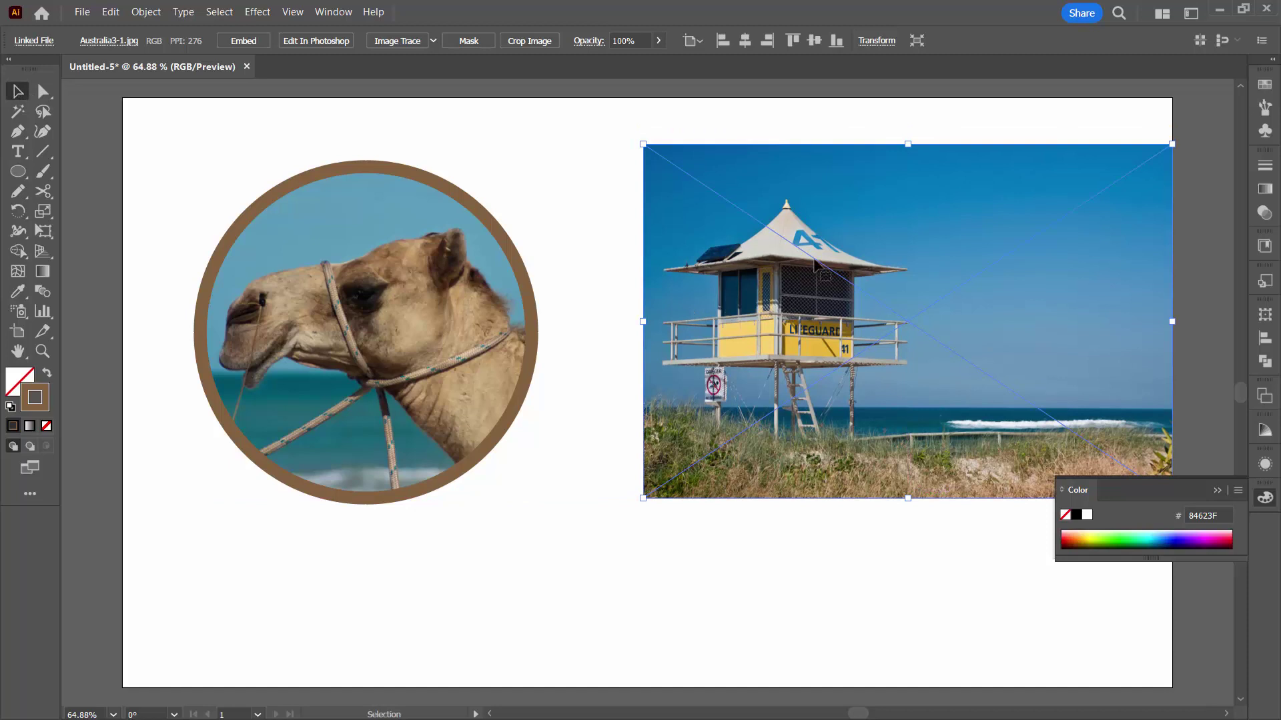
pyautogui.click(144, 12)
pyautogui.moveTo(167, 43)
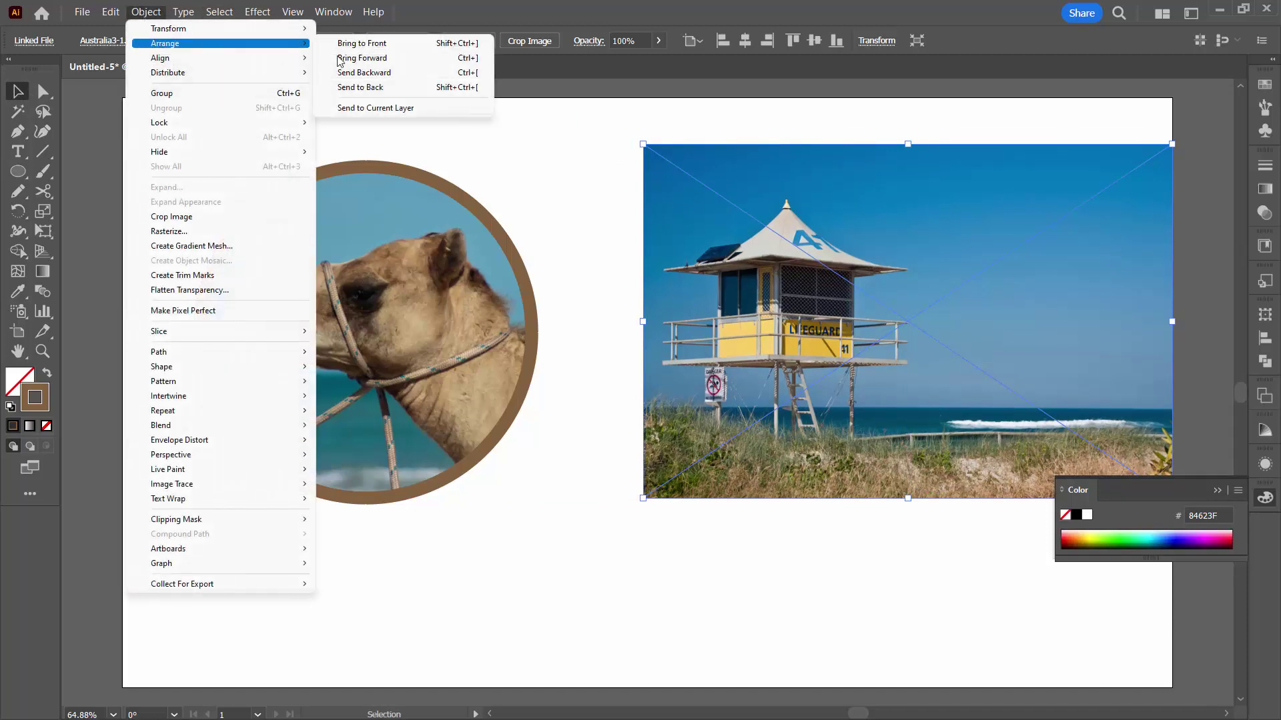
pyautogui.click(360, 88)
pyautogui.click(632, 305)
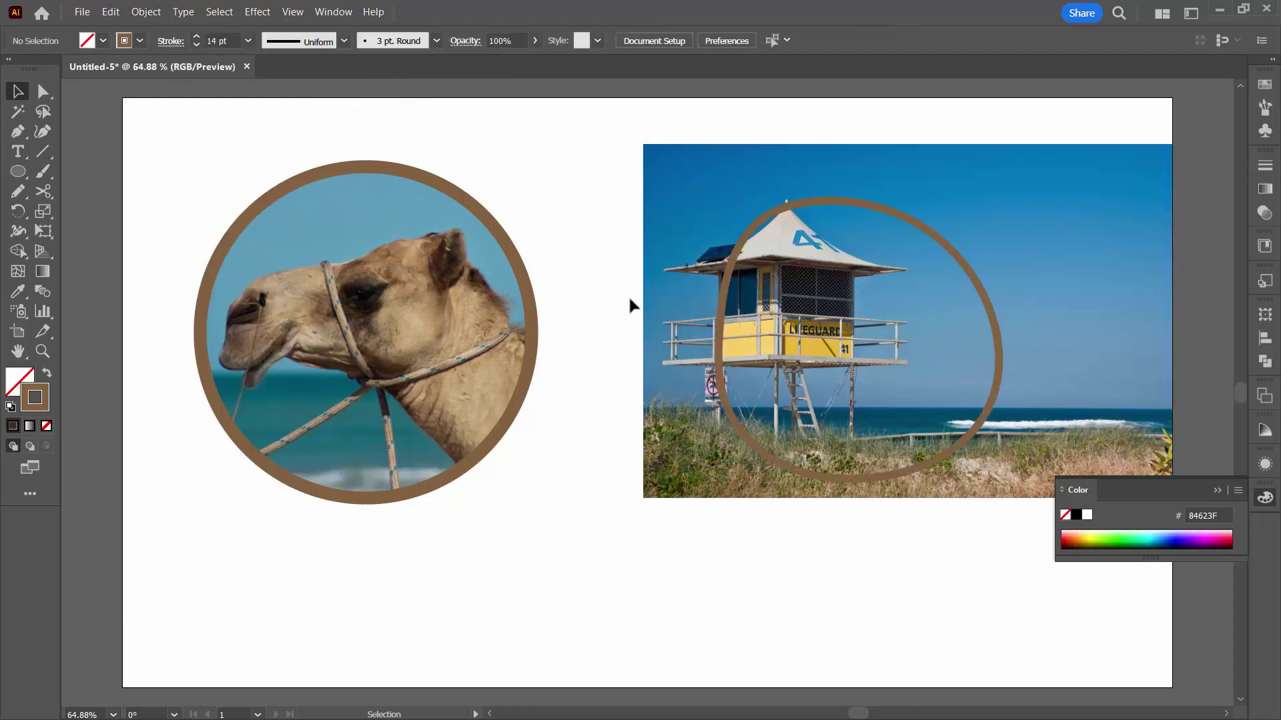
# Step: Clip the lifeguard photo to the pencil blob with Make Clipping Mask and move the group left and down
pyautogui.moveTo(741, 446); pyautogui.dragTo(805, 464)
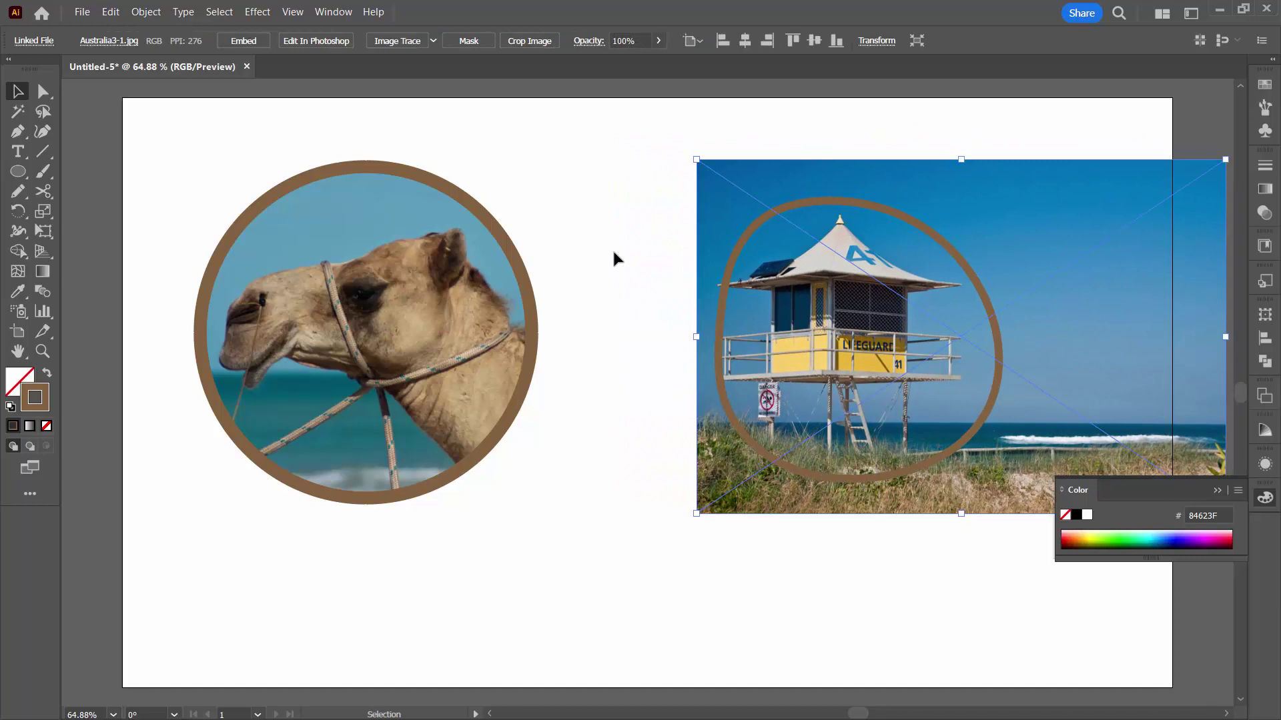
pyautogui.moveTo(615, 258); pyautogui.dragTo(724, 373)
pyautogui.rightClick(842, 322)
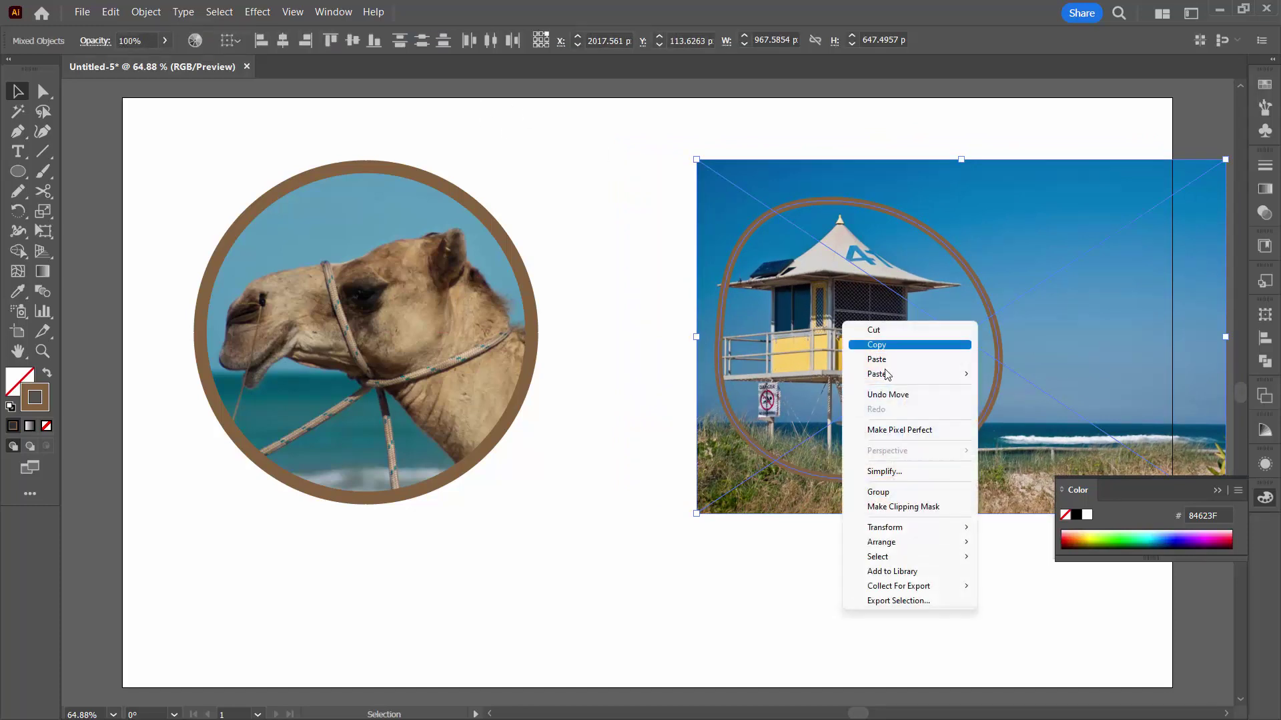
pyautogui.click(915, 507)
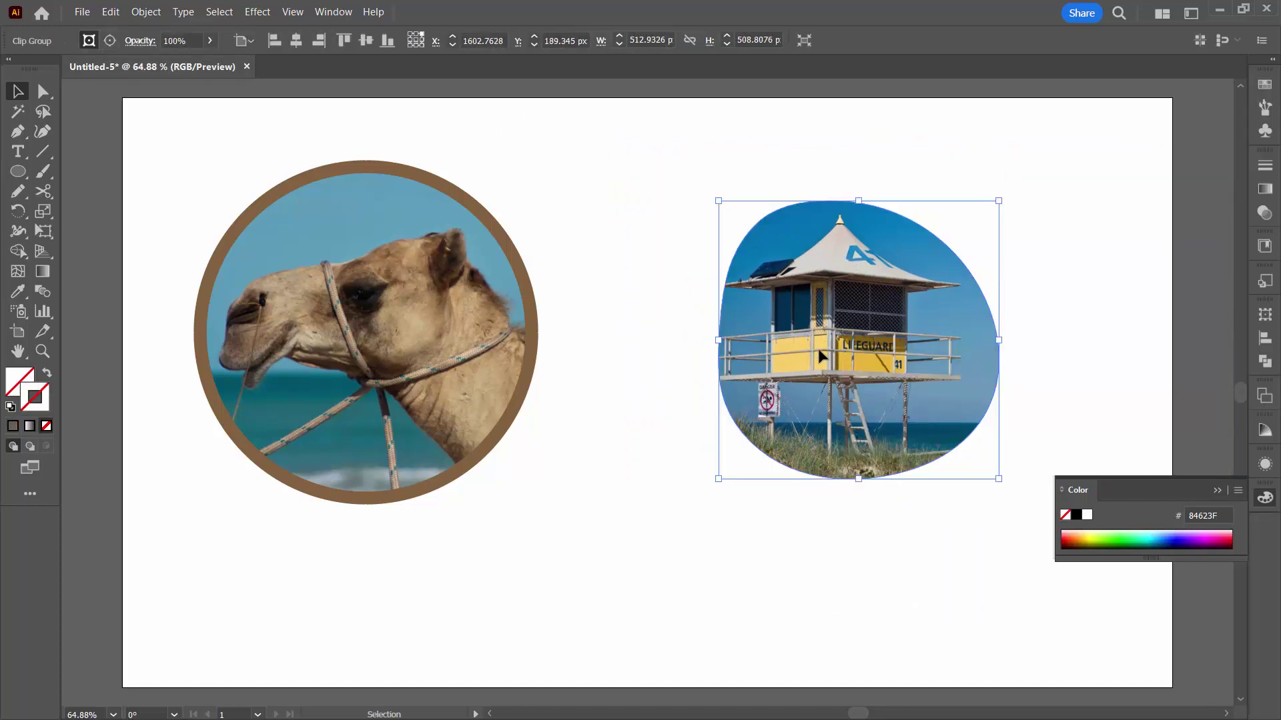
pyautogui.moveTo(821, 357); pyautogui.dragTo(769, 413)
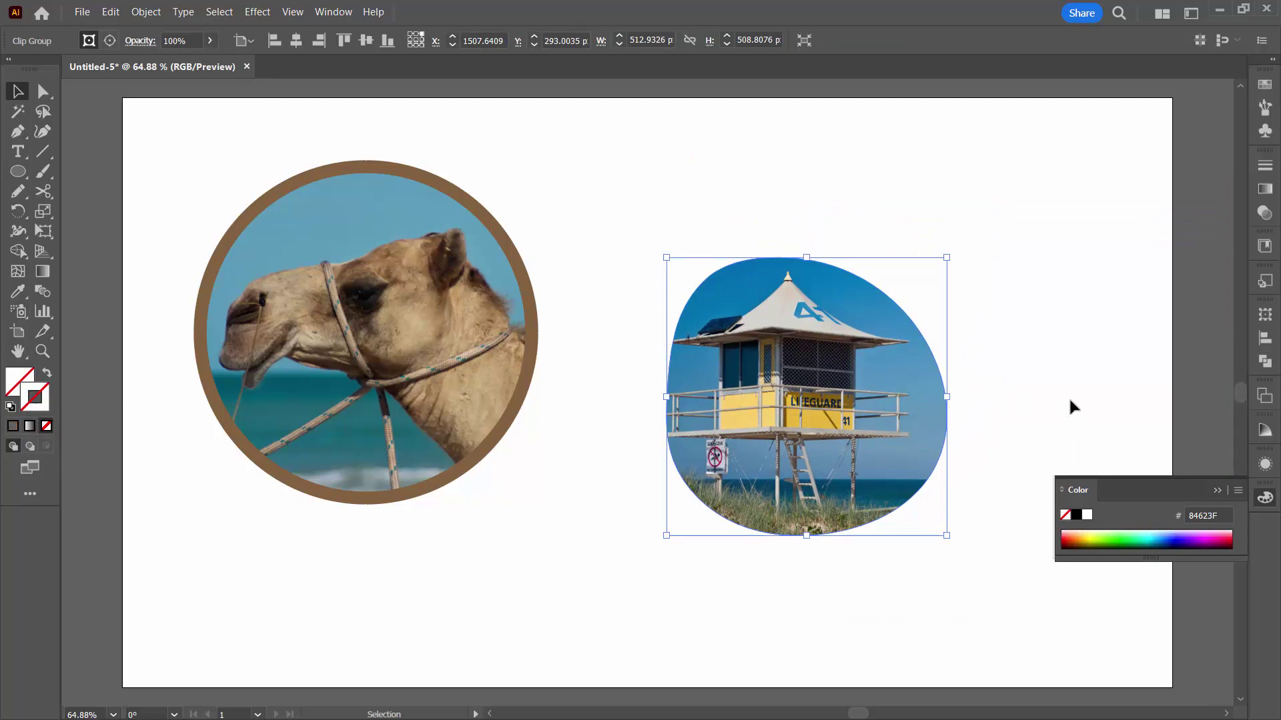
# Step: In the Layers panel, expand the lifeguard clip group and target its Clipping Path
pyautogui.press('F7')
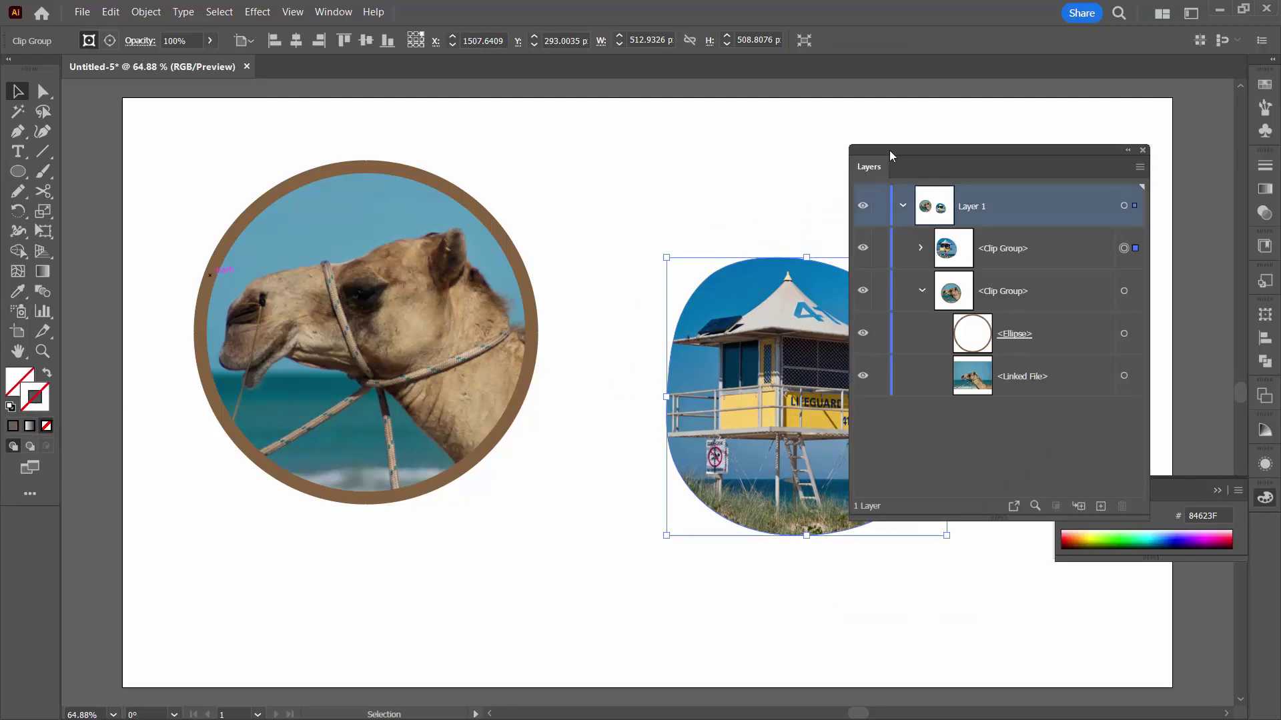
pyautogui.moveTo(890, 155); pyautogui.dragTo(1001, 212)
pyautogui.click(1032, 304)
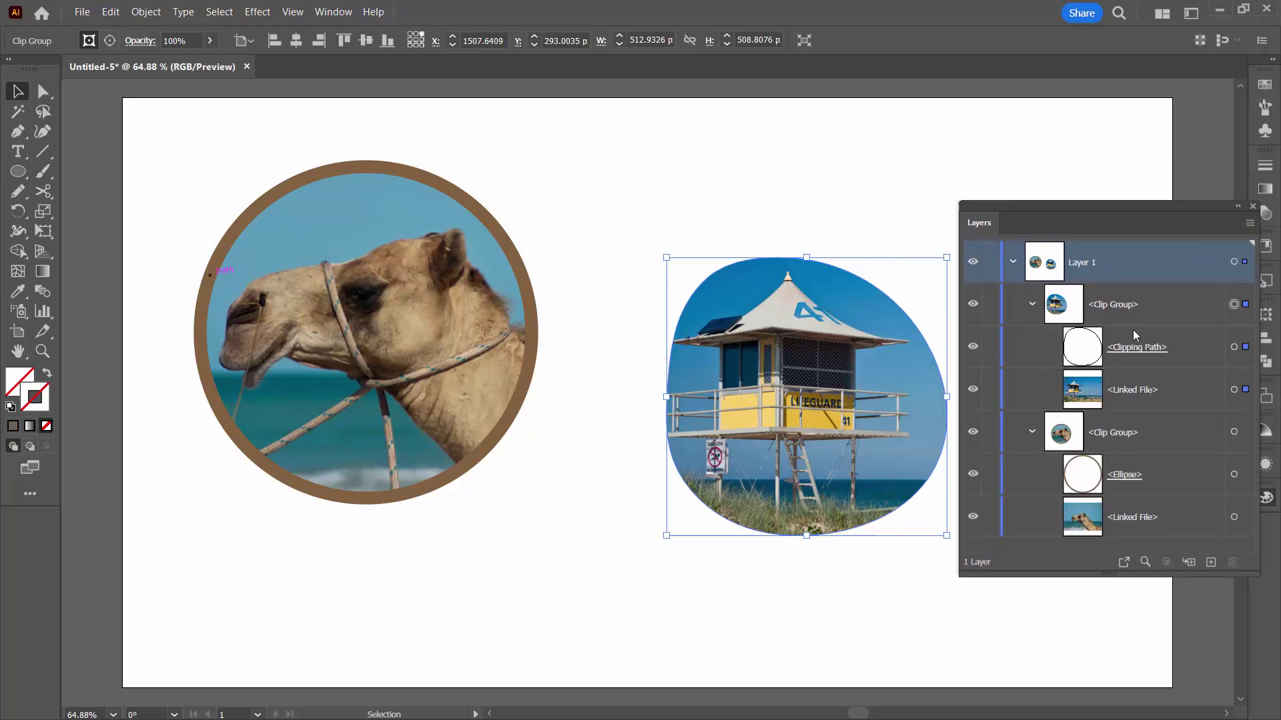
pyautogui.click(1234, 347)
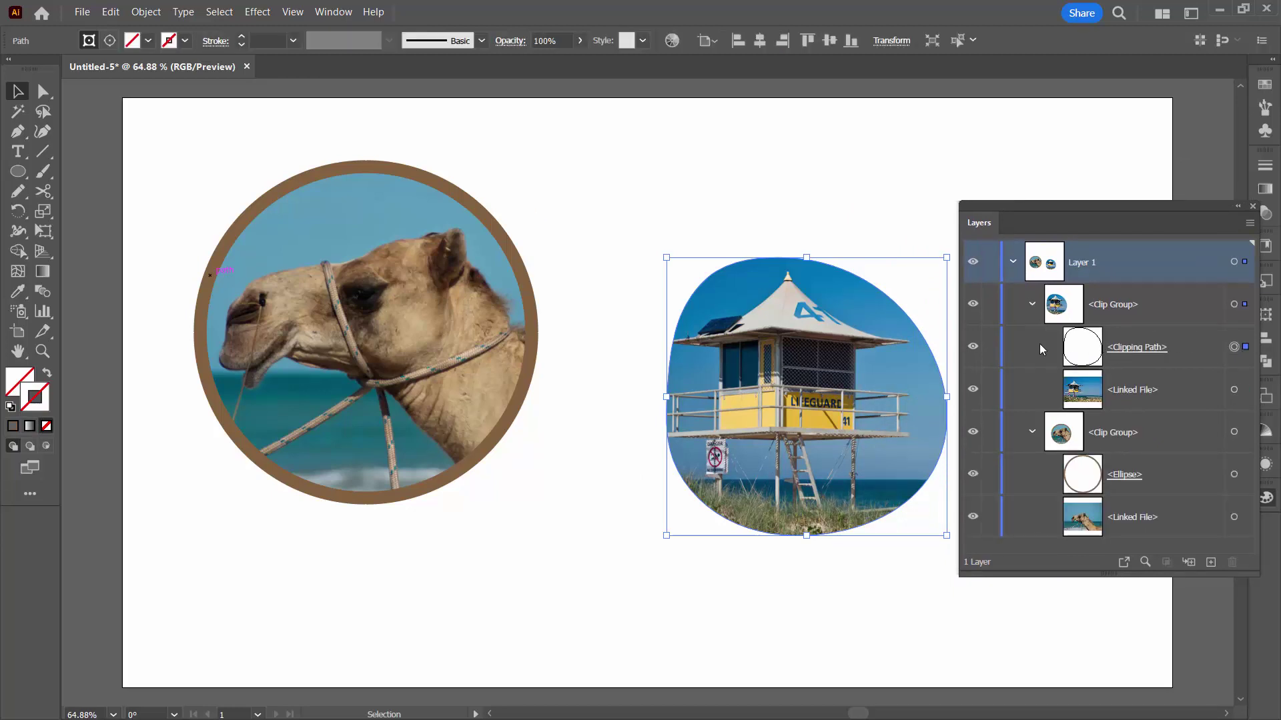
# Step: Give the clipping path a 21 pt stroke coloured yellow (E7B83C) sampled from the tower's sign
pyautogui.click(12, 427)
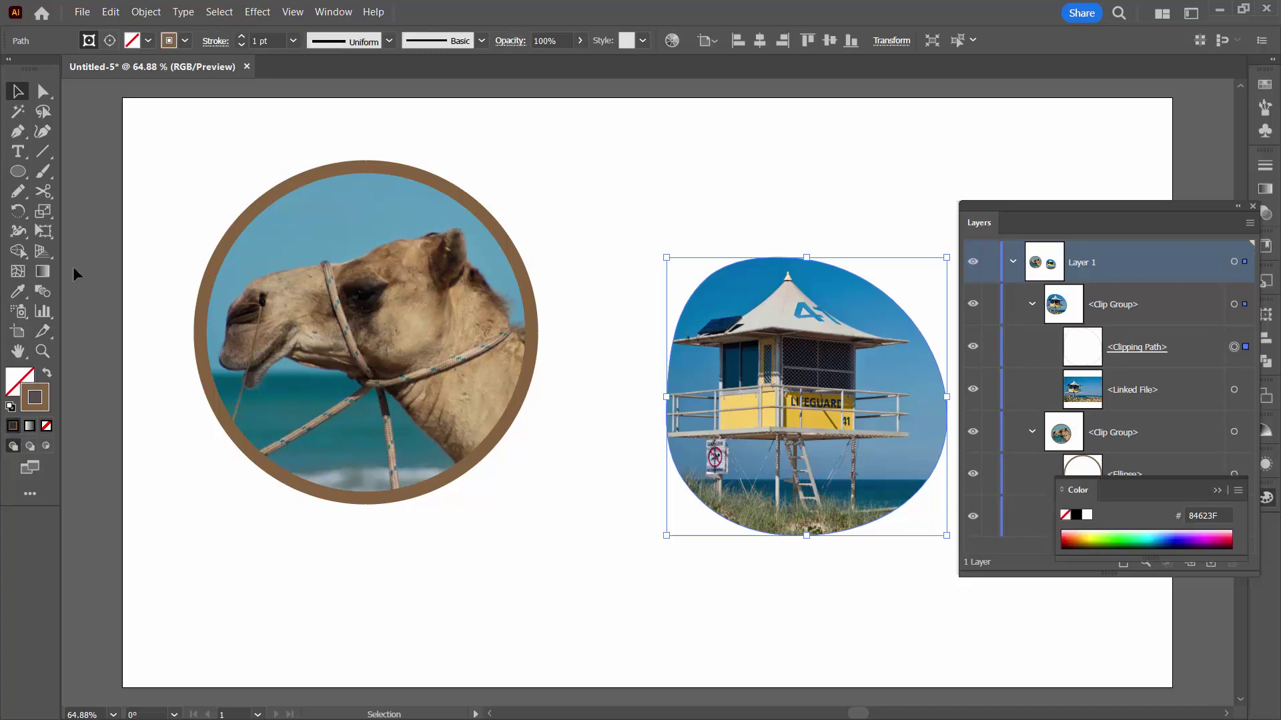
pyautogui.click(242, 38)
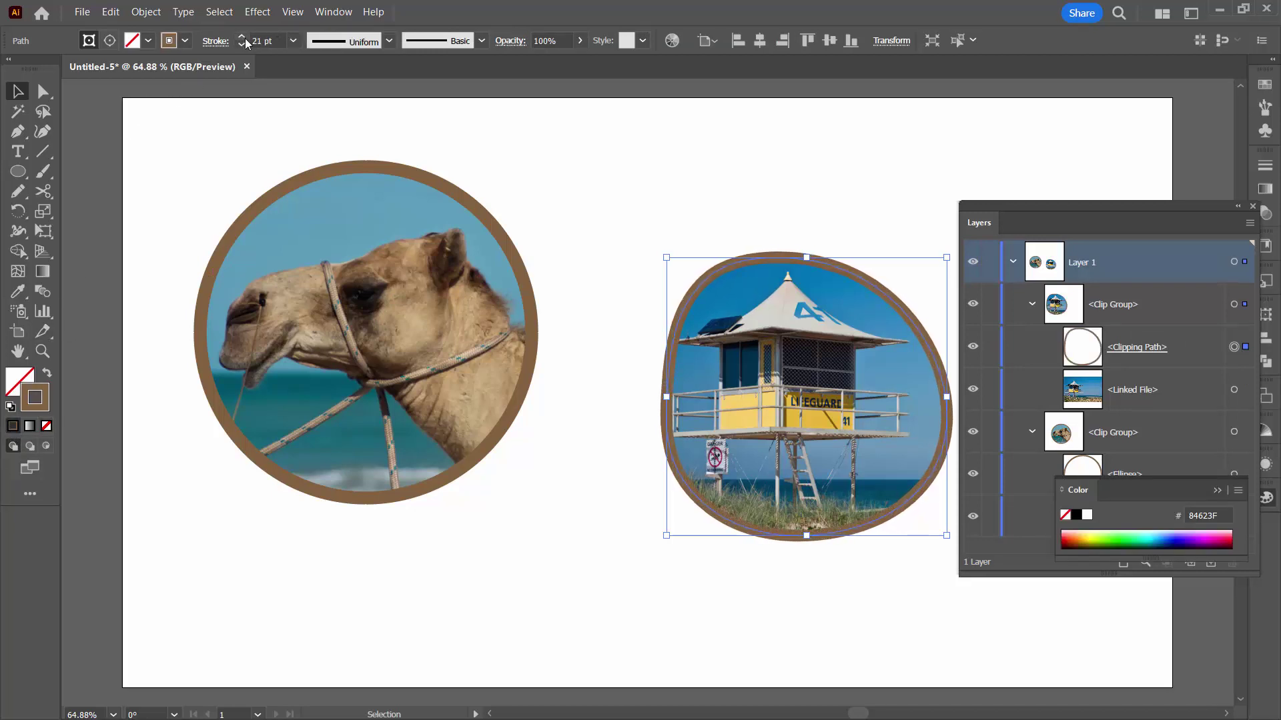
pyautogui.click(18, 291)
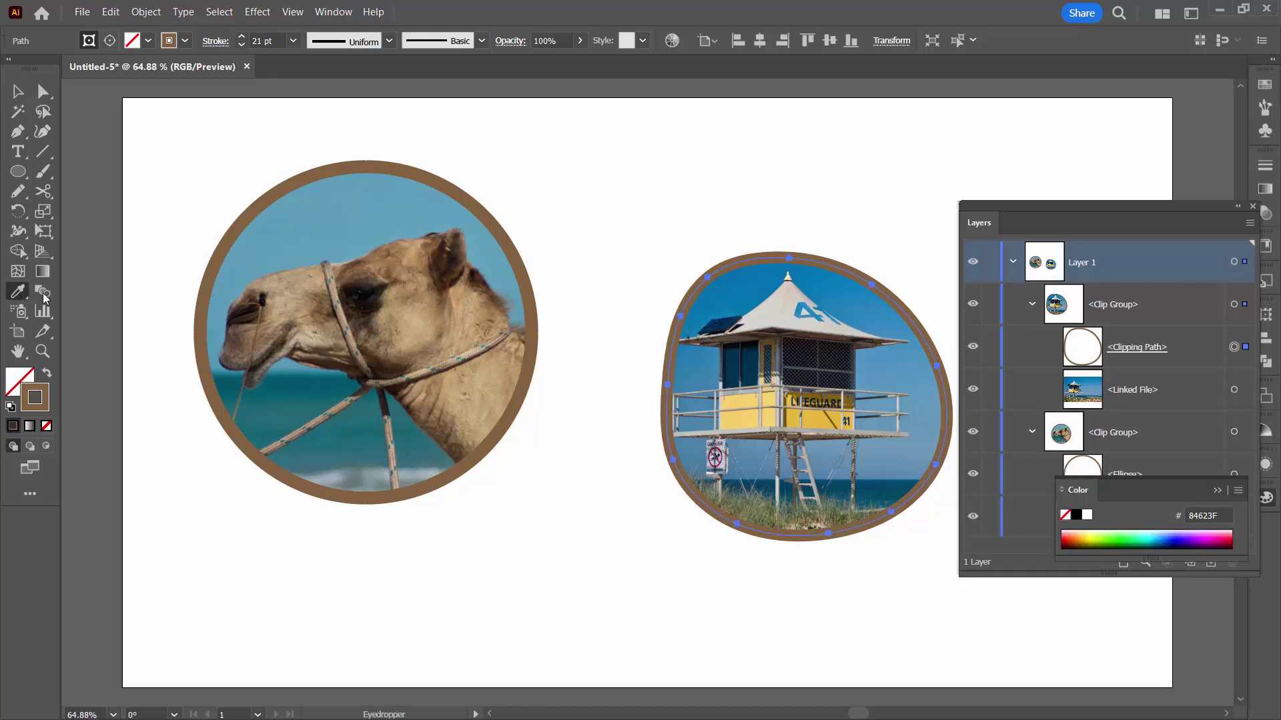
pyautogui.click(816, 418)
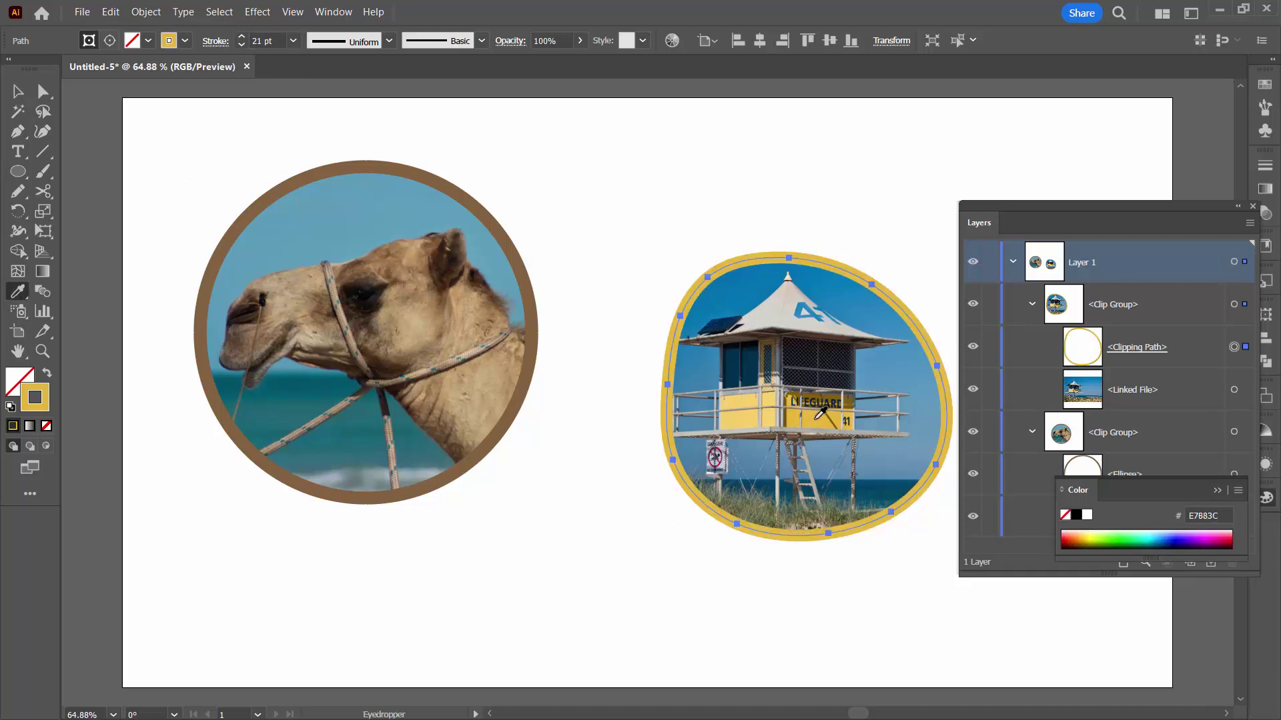
pyautogui.press('v')
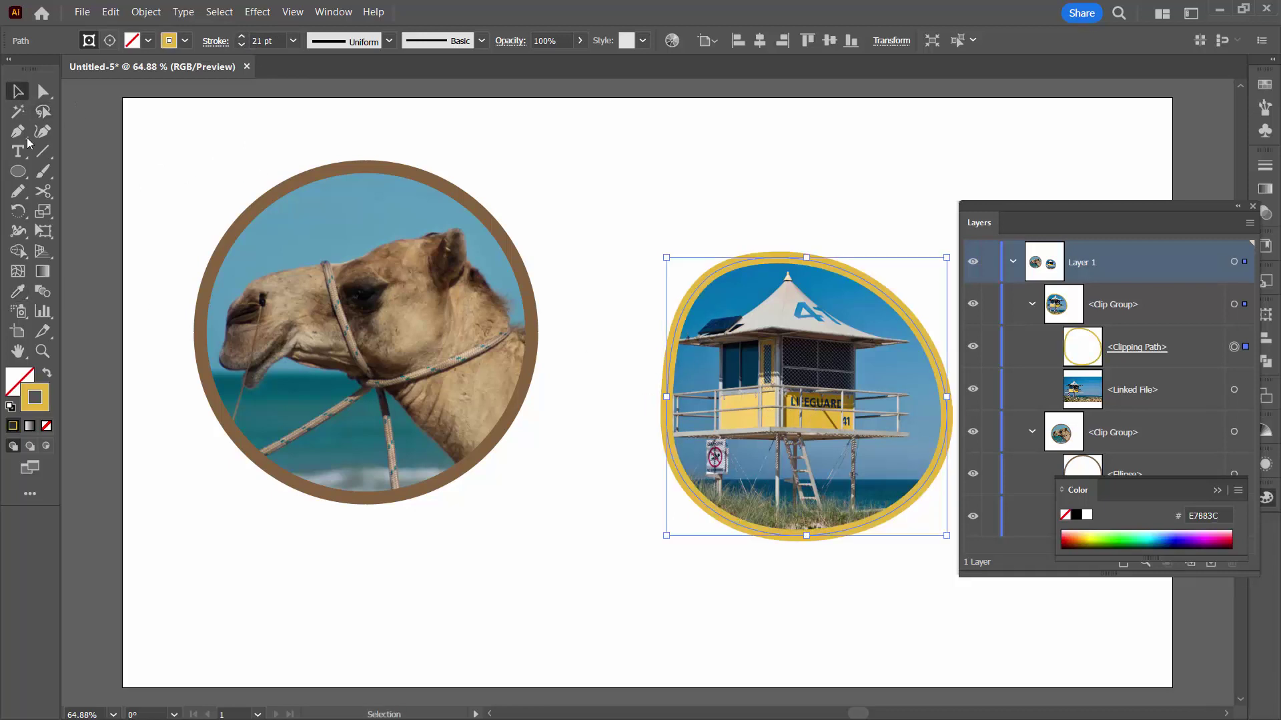
pyautogui.click(531, 512)
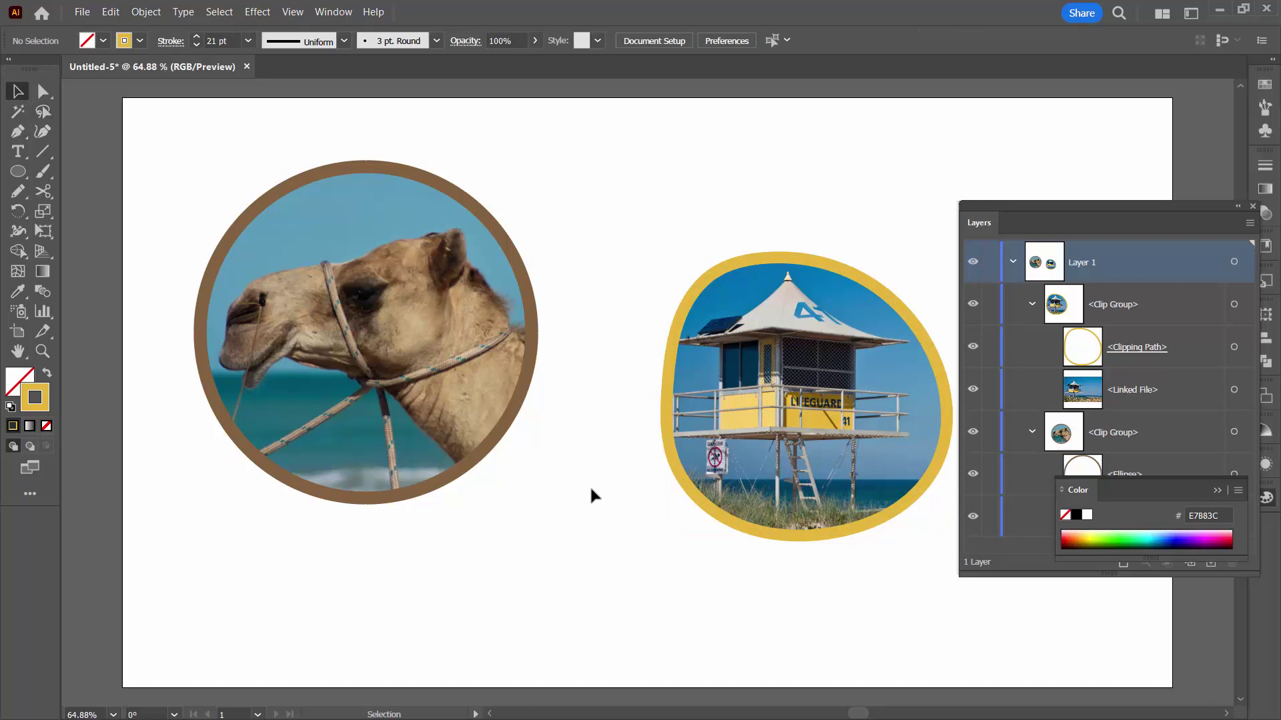
# Step: Close the floating Color panel and the Layers panel
pyautogui.click(1252, 210)
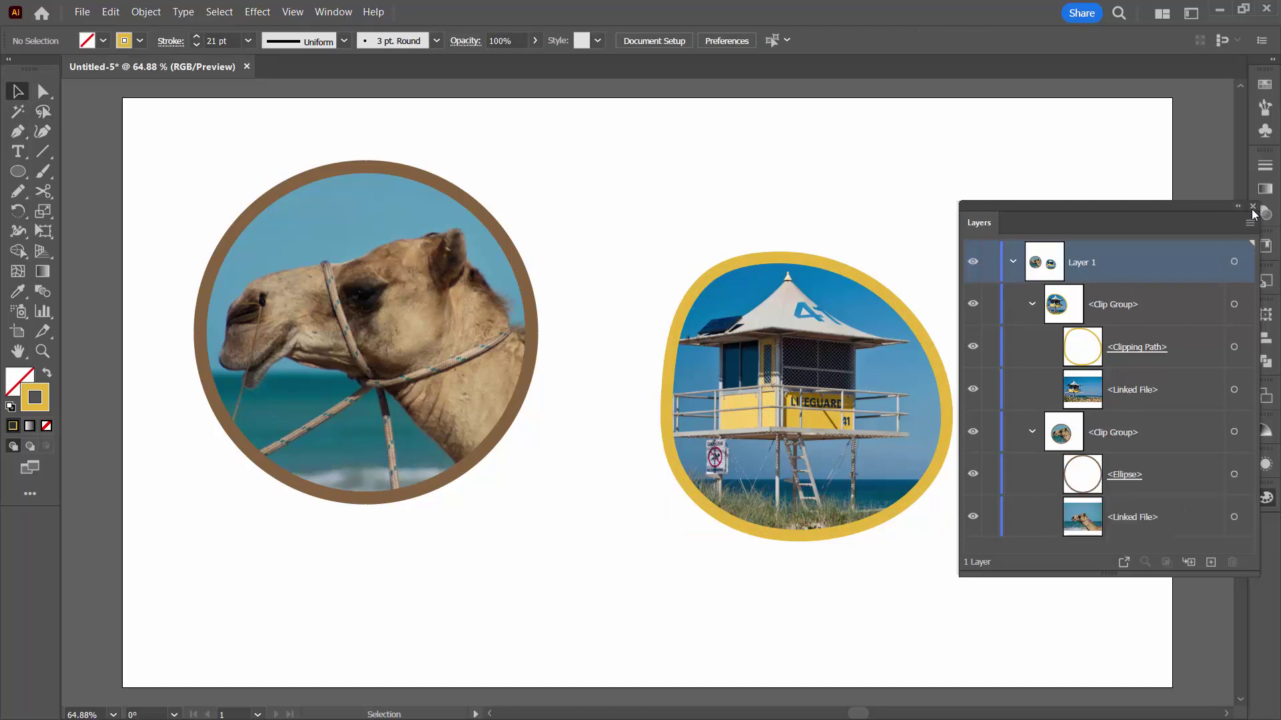
pyautogui.click(1253, 208)
pyautogui.click(1212, 487)
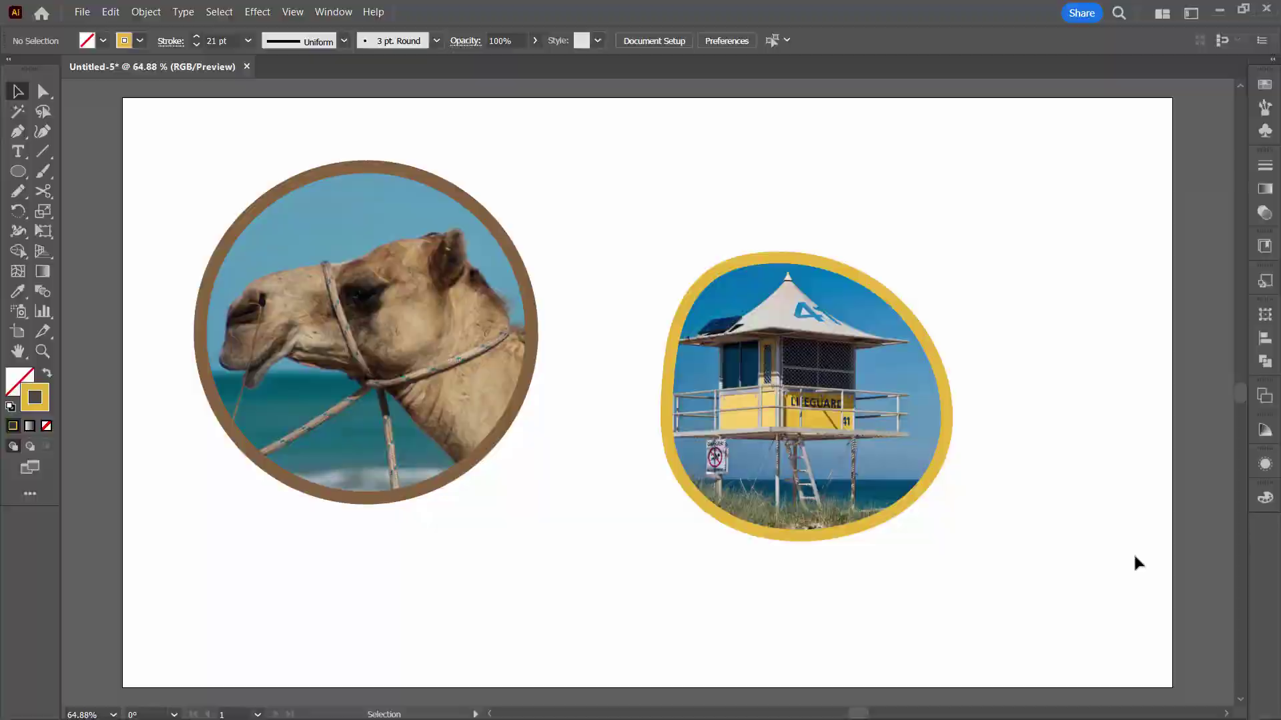